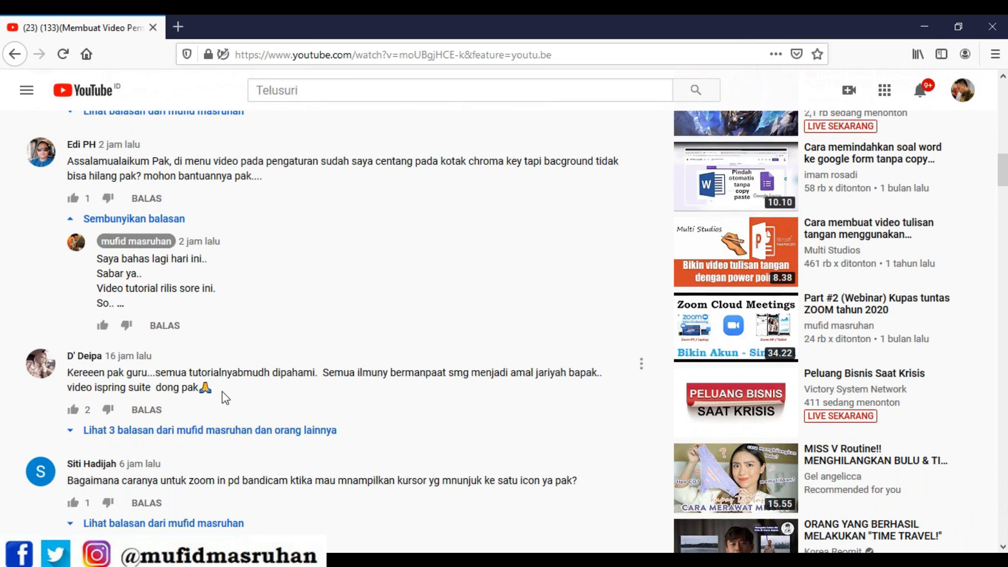
Read through the viewer comments under the video and expand the replies to the question about the presenter's camera
scroll(221, 394, down, 3)
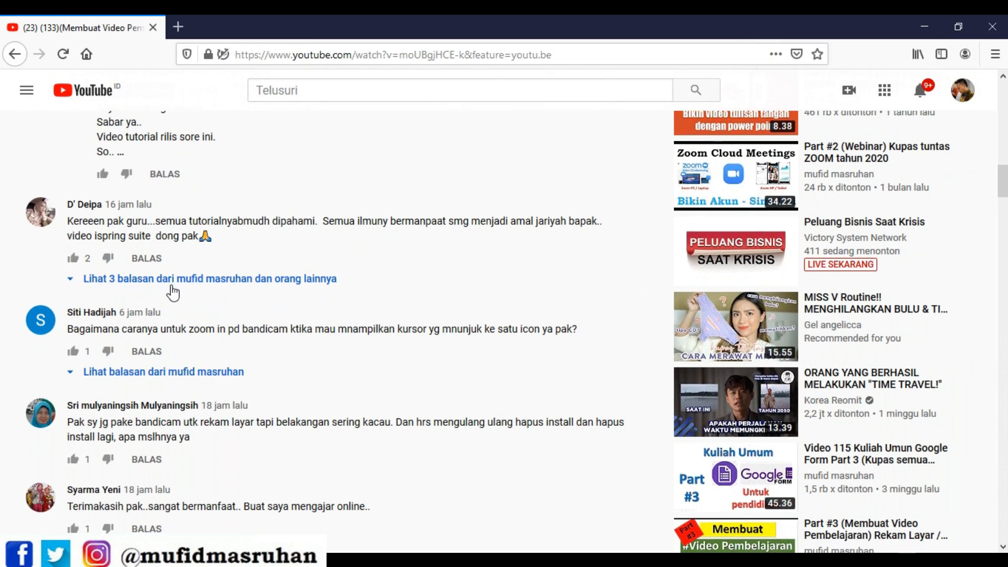
scroll(189, 405, down, 3)
scroll(215, 440, down, 4)
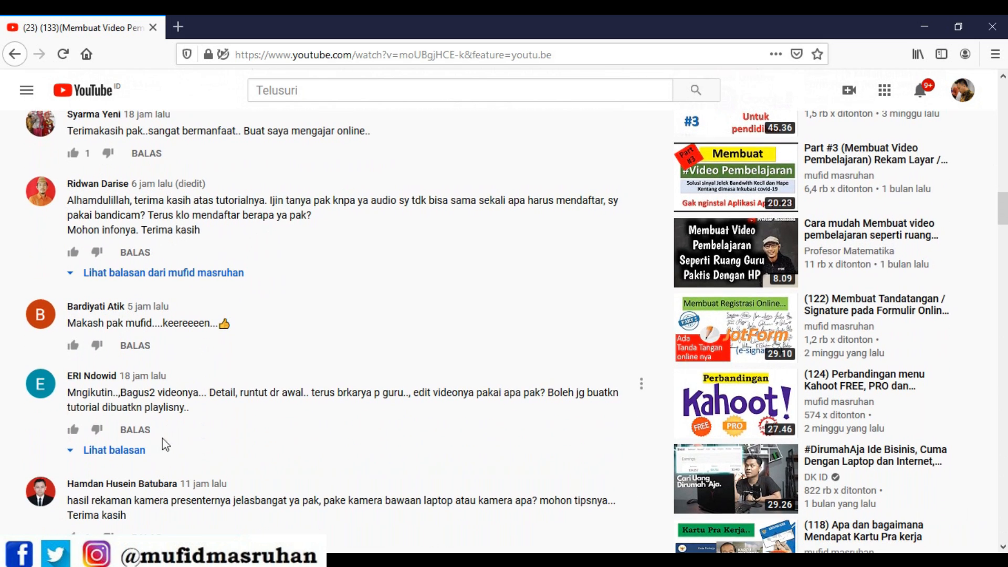
scroll(205, 432, down, 3)
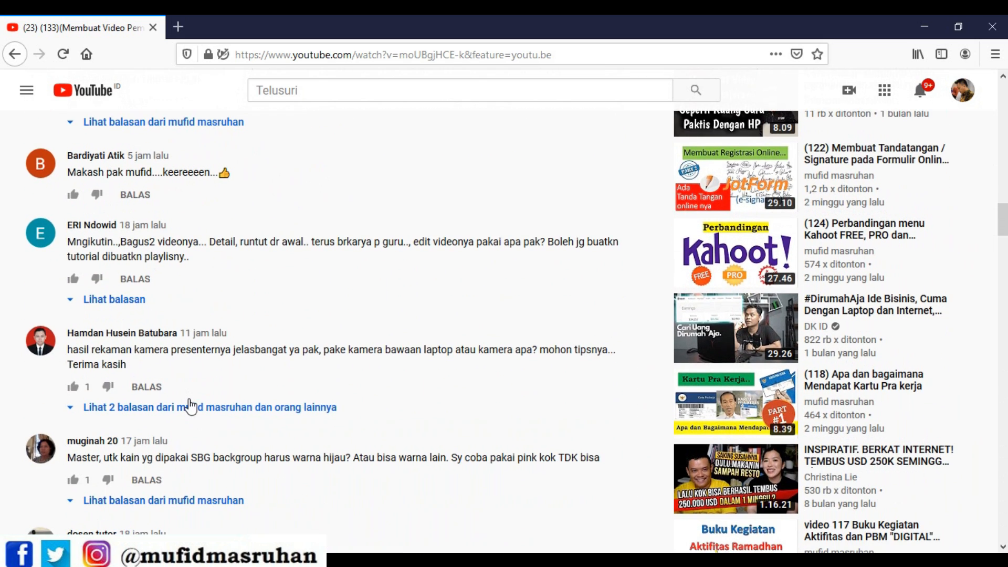
scroll(194, 415, down, 2)
click(226, 335)
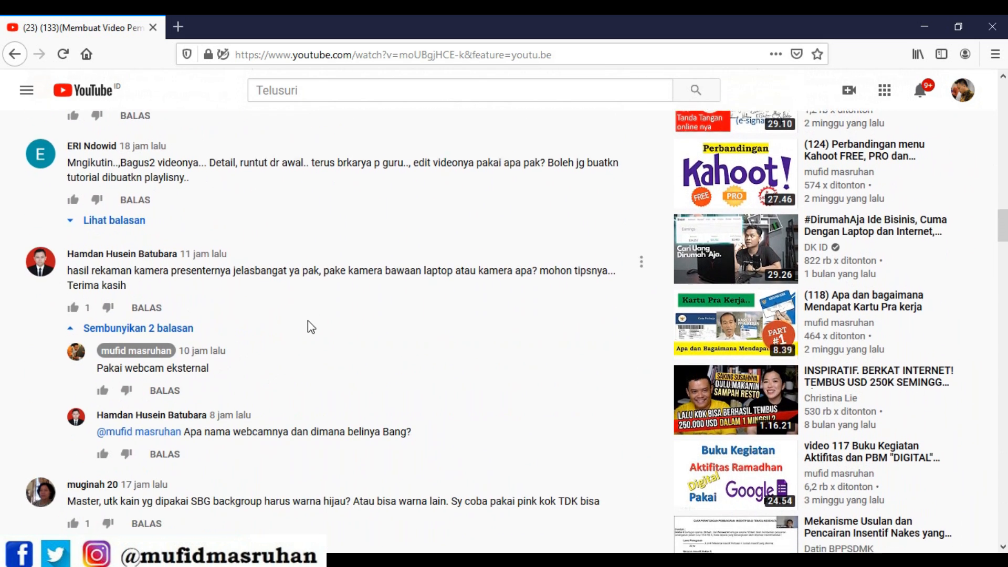
scroll(234, 366, down, 4)
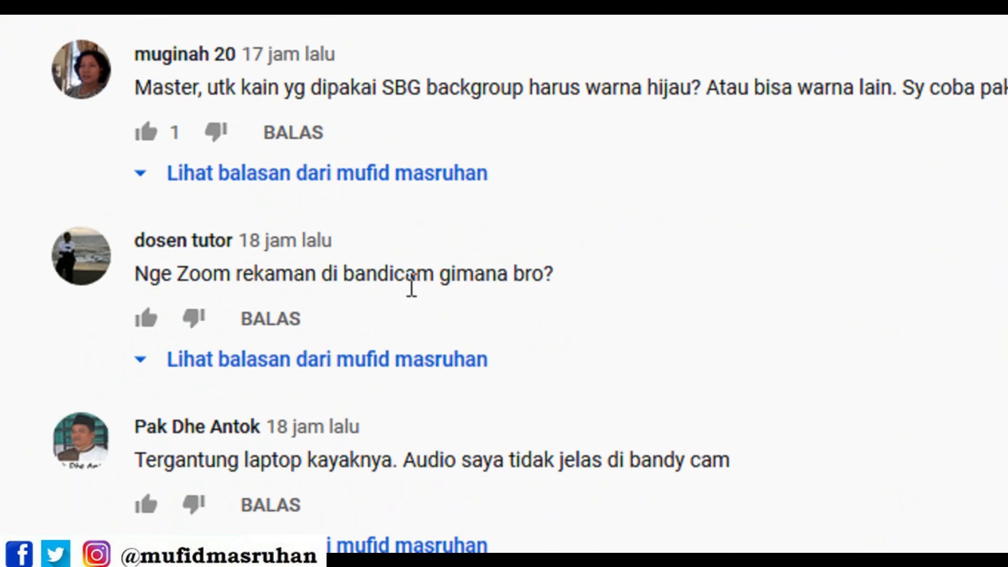
scroll(412, 286, down, 6)
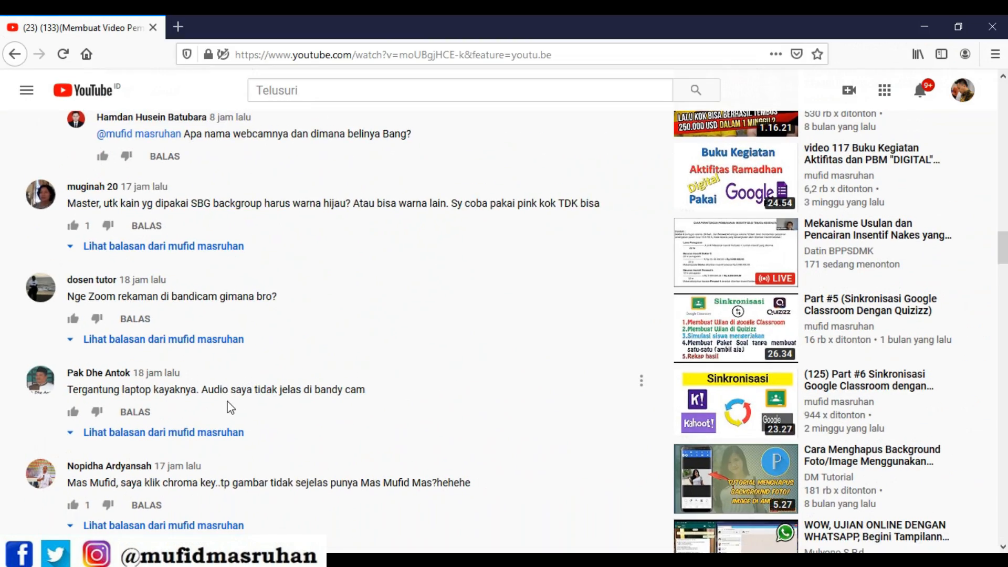
scroll(228, 402, down, 15)
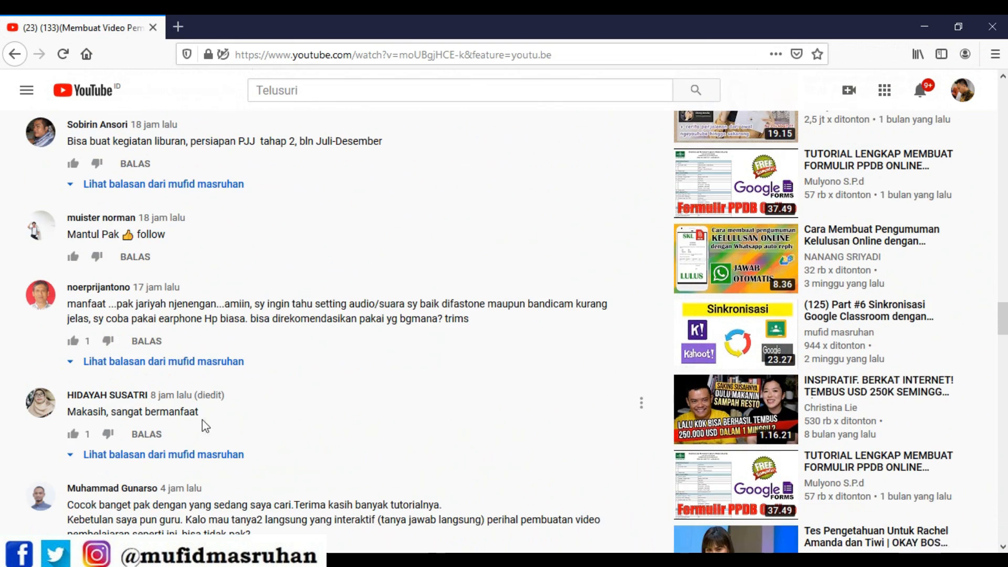
scroll(159, 297, down, 4)
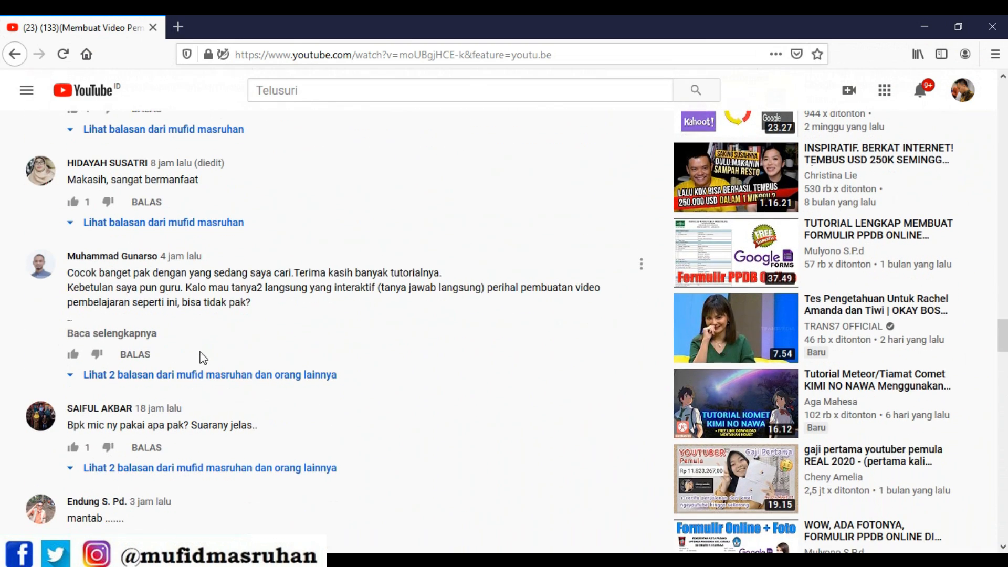
scroll(191, 348, up, 6)
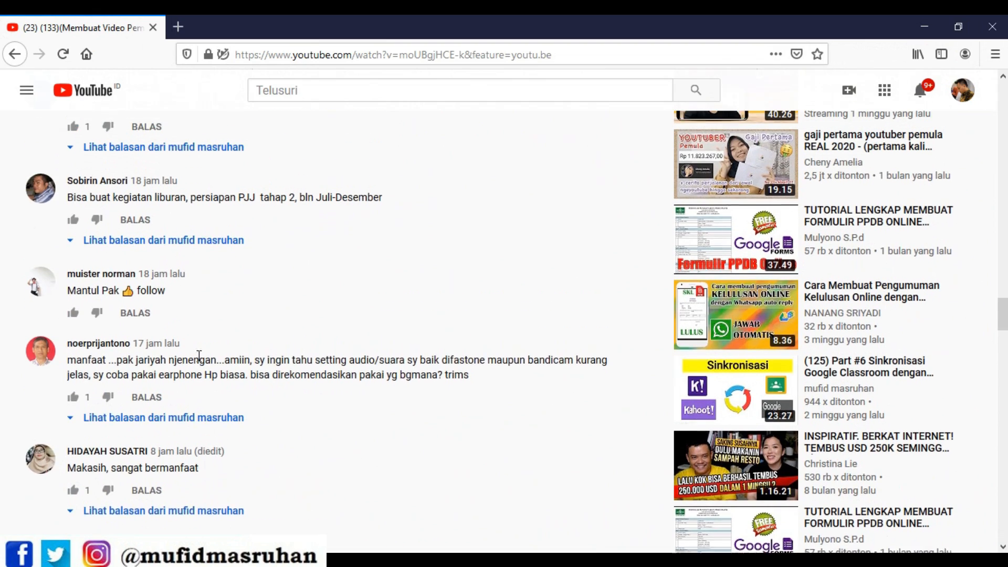
scroll(182, 332, down, 10)
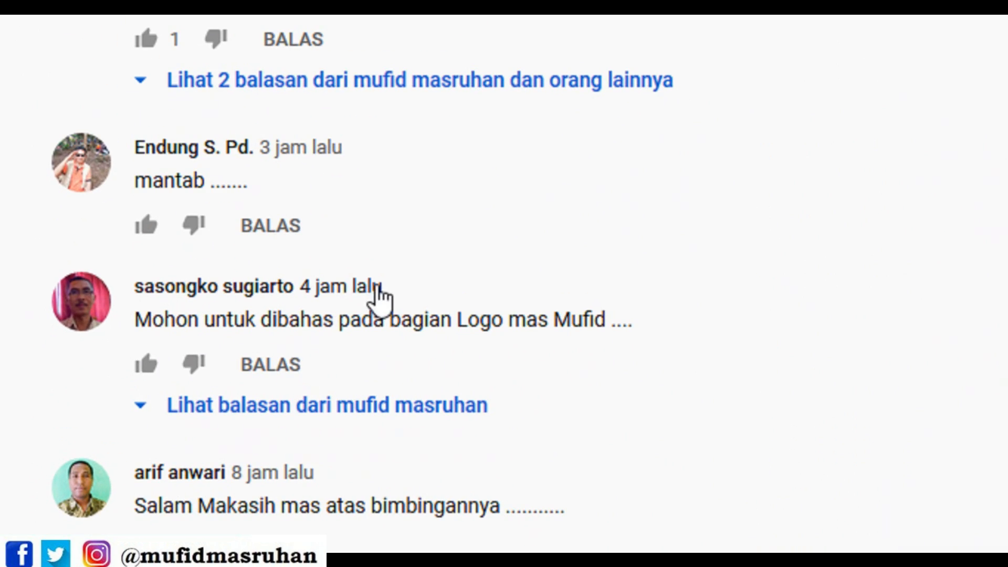
scroll(477, 288, down, 3)
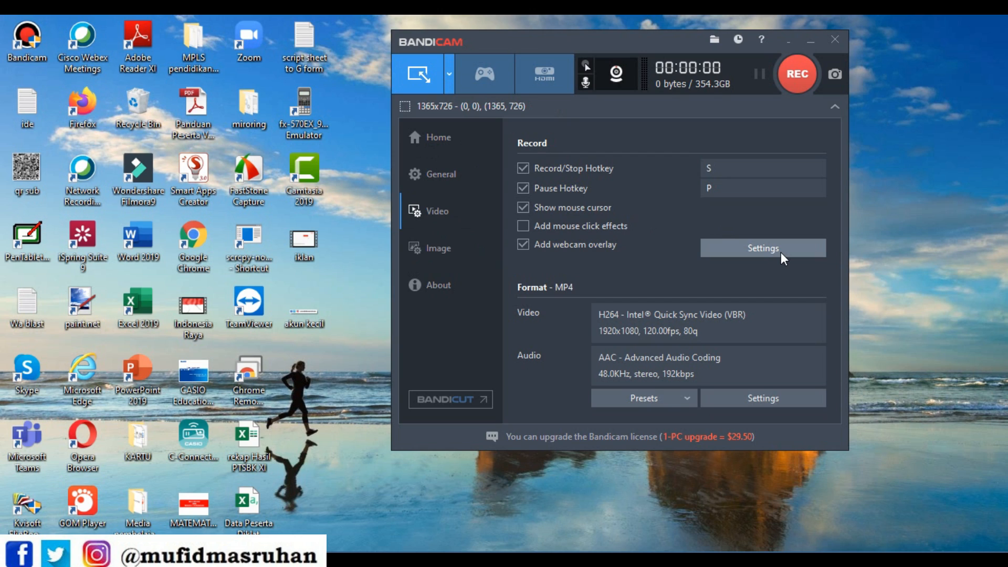
Switch to Bandicam and open the advanced webcam overlay settings with the preview
key(super+plus)
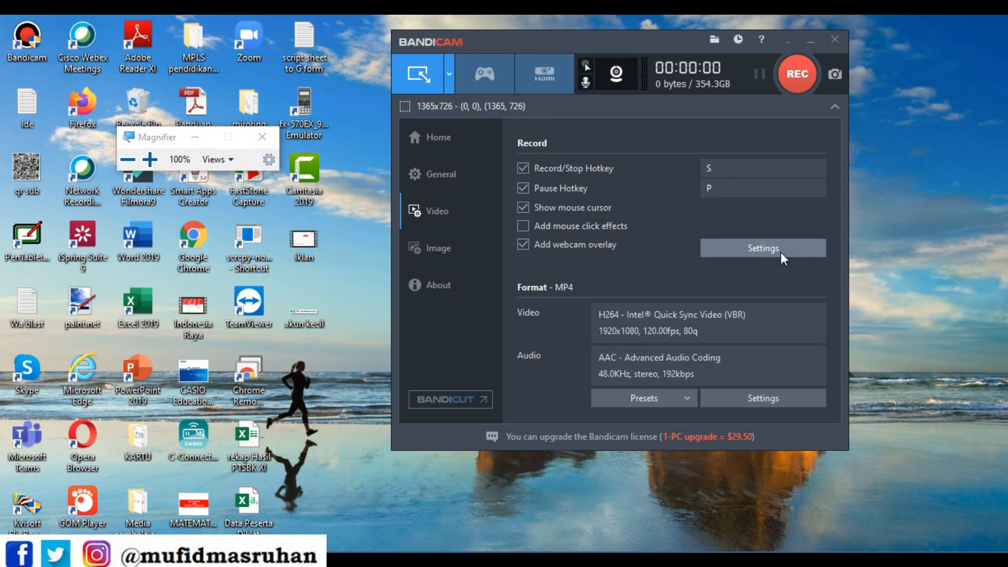
click(263, 137)
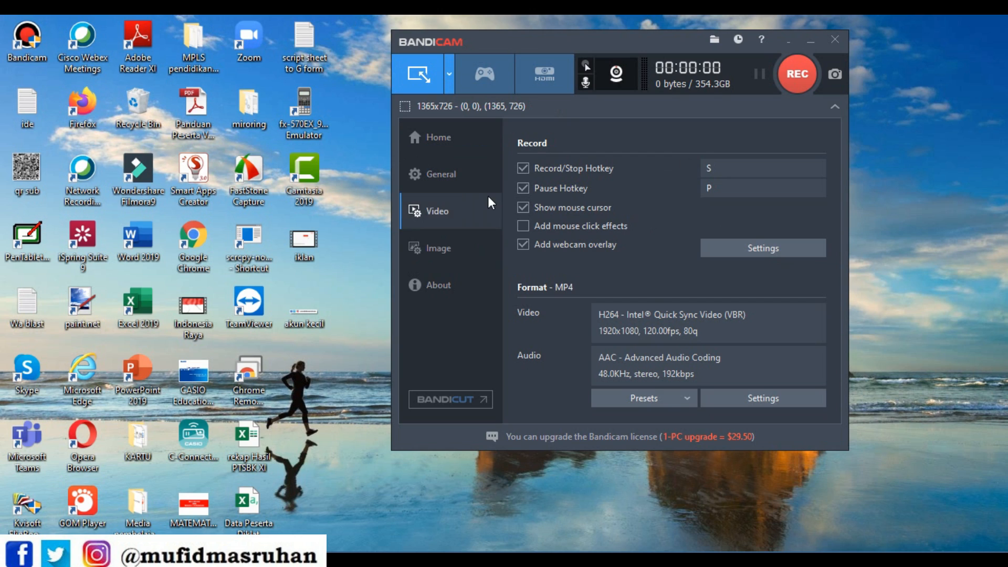
click(770, 258)
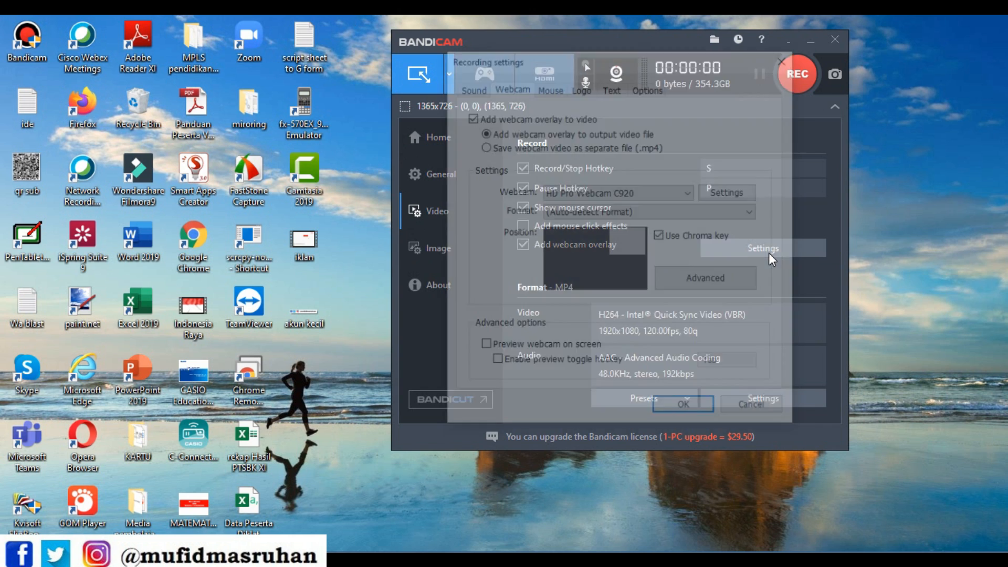
click(739, 288)
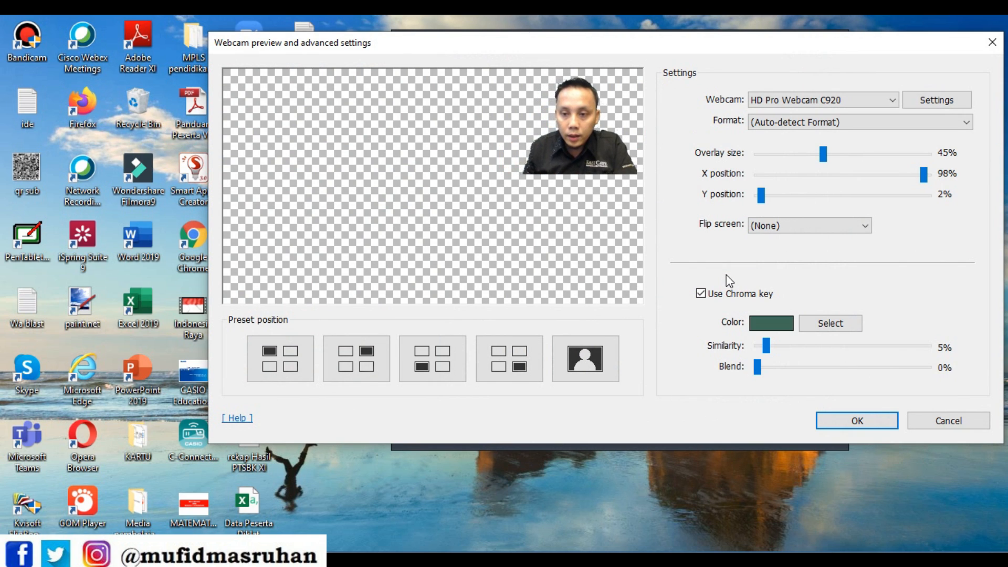
Turn Chroma key off and back on to compare the webcam preview with and without its background
click(702, 293)
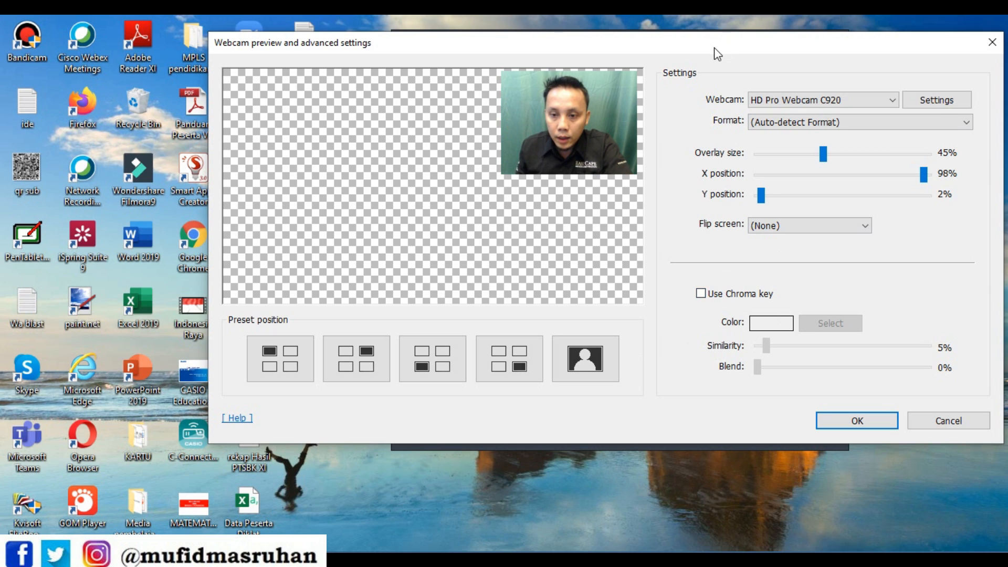
drag(715, 47, 677, 44)
click(663, 291)
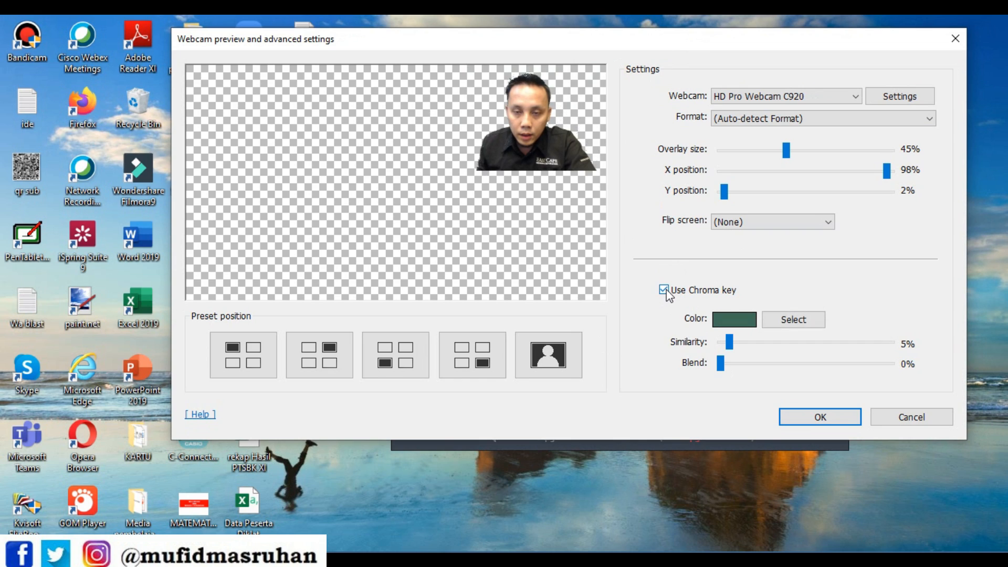
Sample a chroma key color from the green backdrop beside the presenter in the webcam preview
click(783, 322)
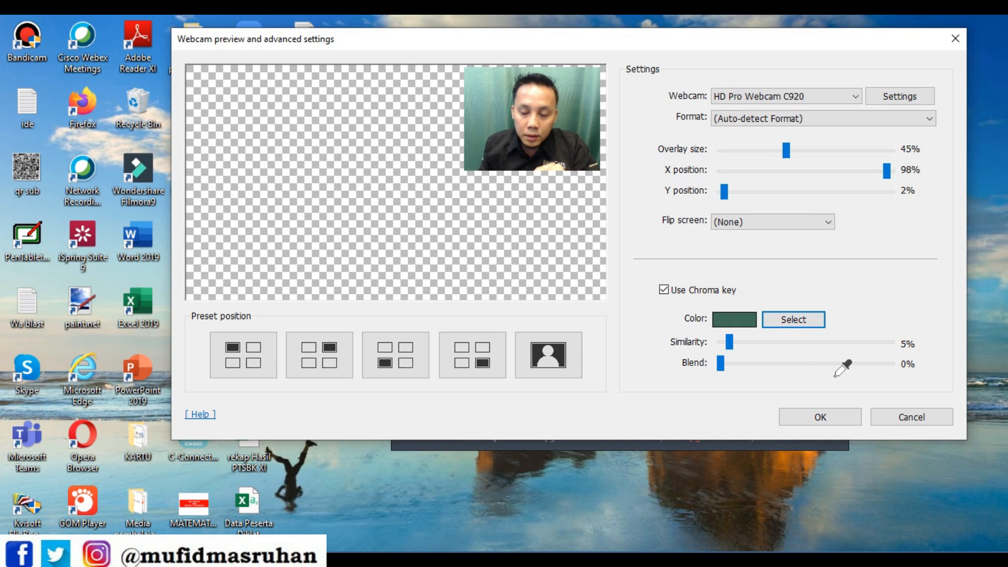
click(793, 321)
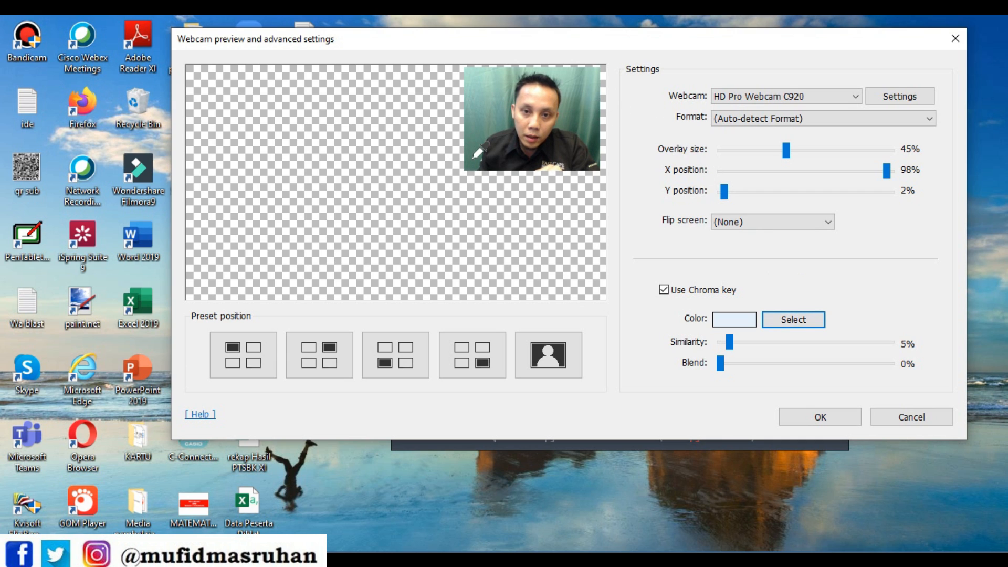
click(485, 123)
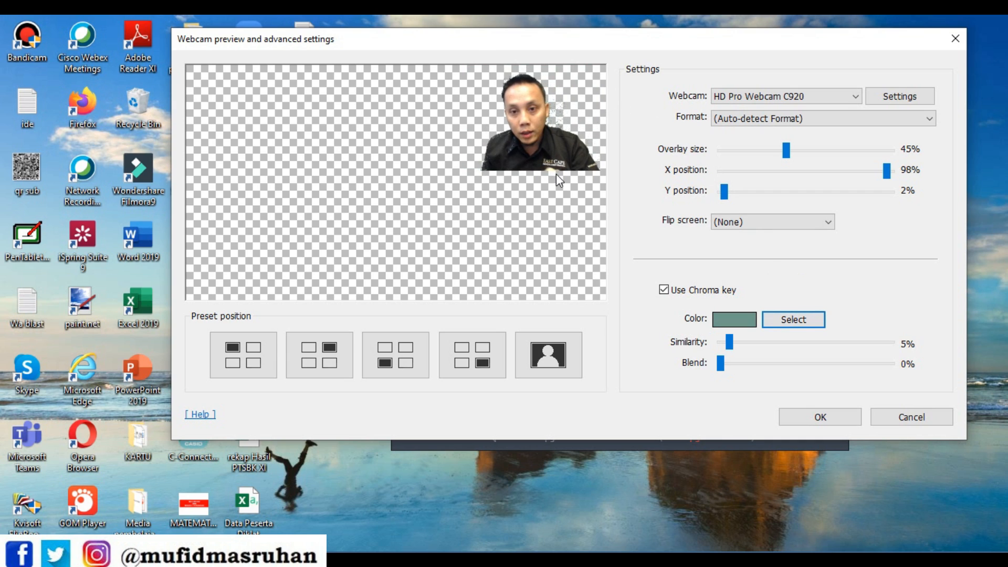
Toggle Chroma key off and on, and resample the key color from the green curtain in the webcam preview
click(799, 320)
click(665, 290)
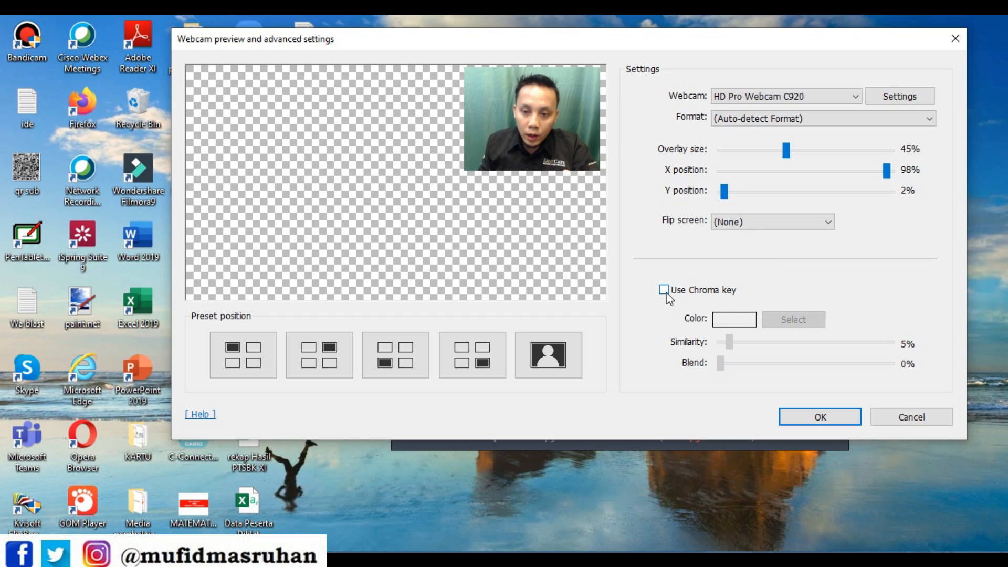
click(667, 291)
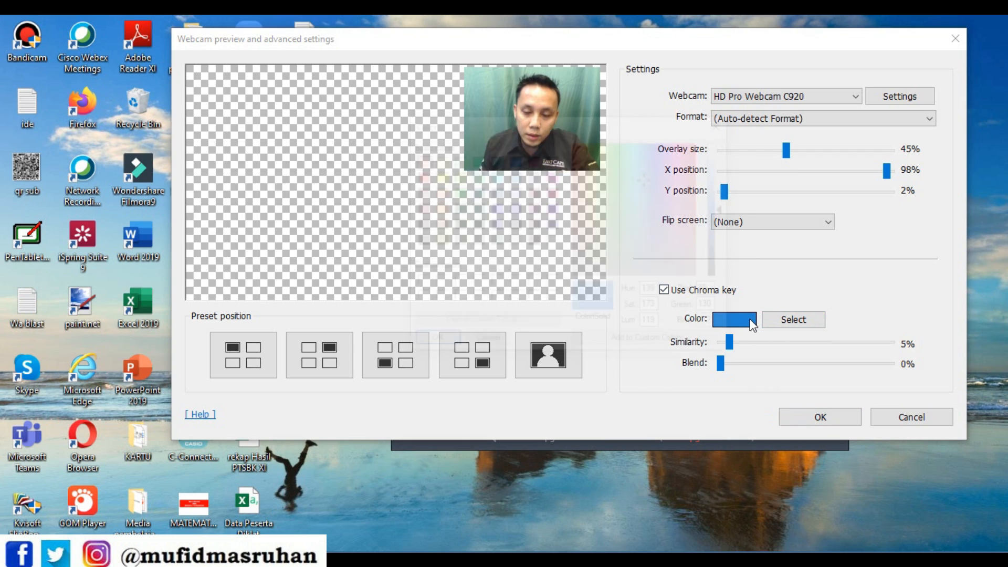
click(768, 323)
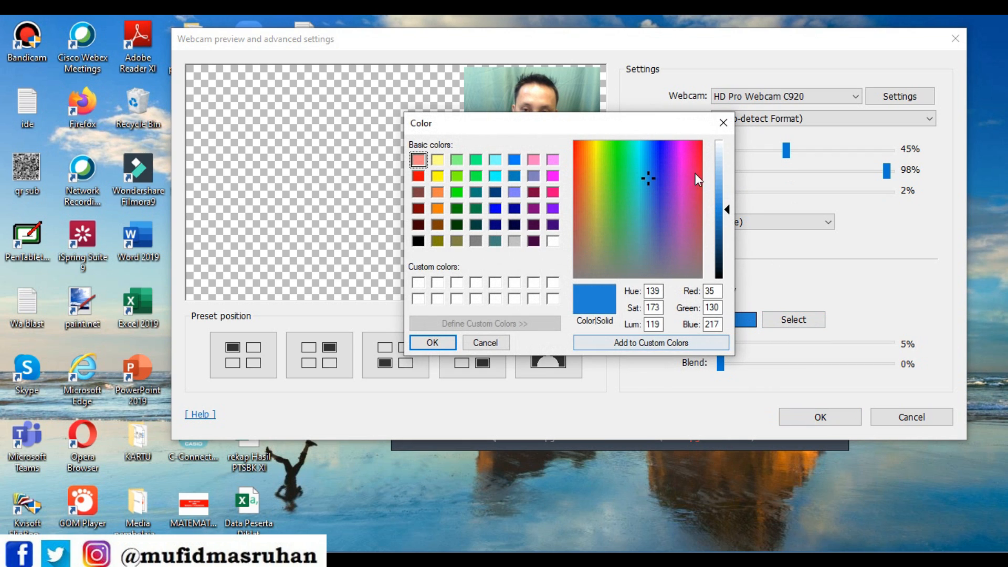
click(723, 123)
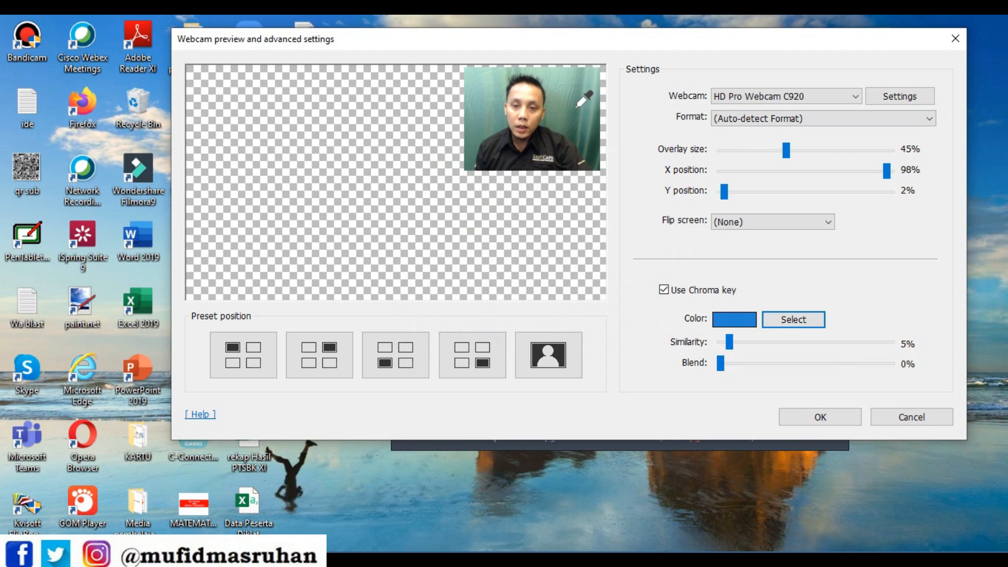
click(491, 107)
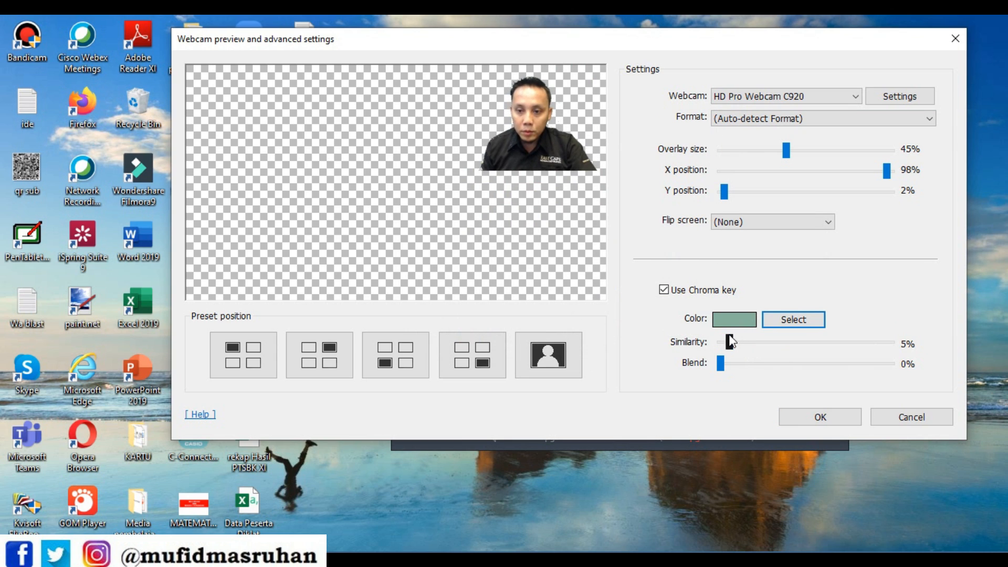
Test the chroma key Similarity at 0% and 7%, and set it to 5%
mouse_move(729, 342)
mouse_down()
mouse_move(711, 339)
mouse_move(747, 342)
mouse_move(712, 342)
mouse_up()
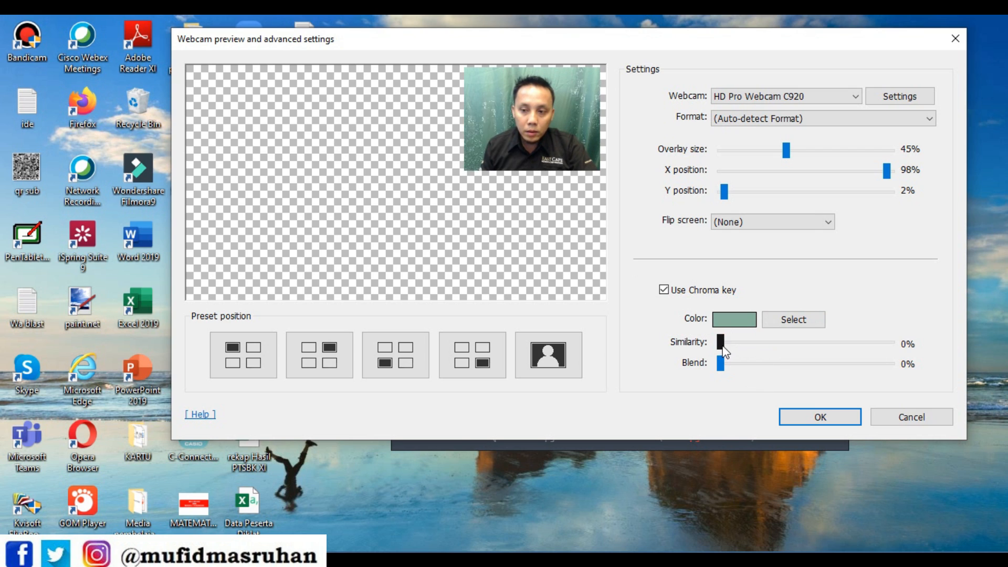
drag(724, 350, 734, 353)
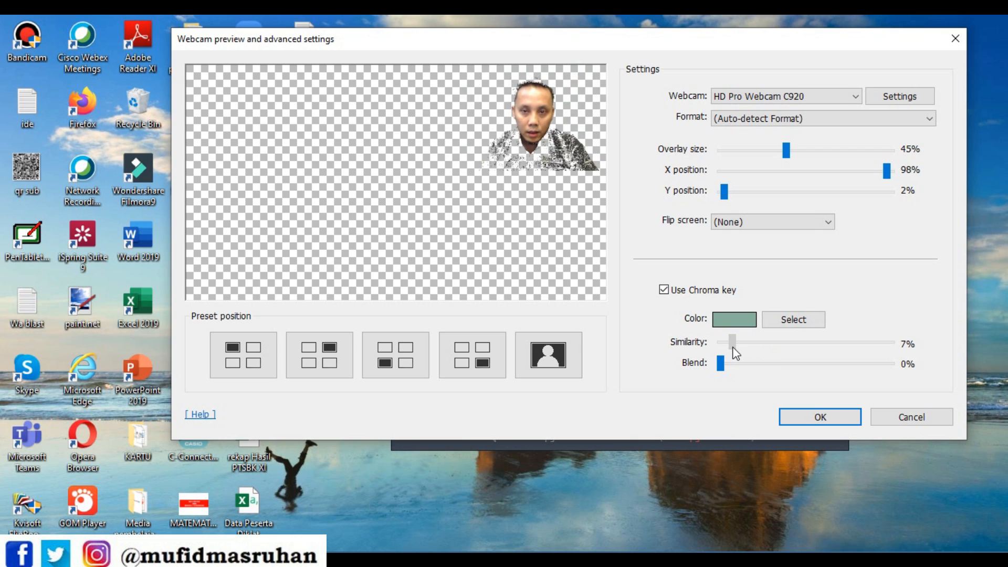
drag(733, 348, 730, 347)
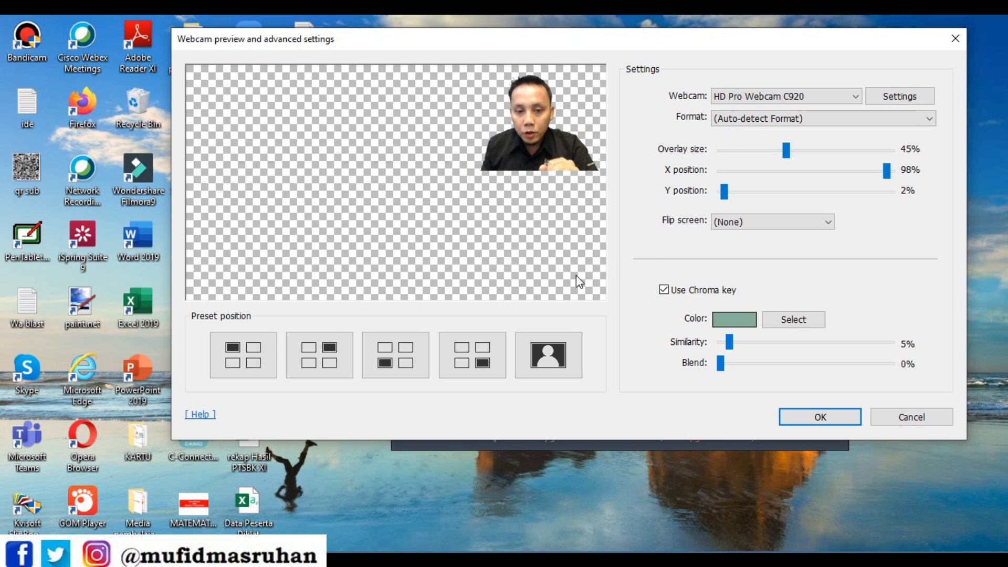
Apply the full-screen preset position to the webcam overlay, keep Blend at 0%, and set the overlay size to 99%
click(545, 339)
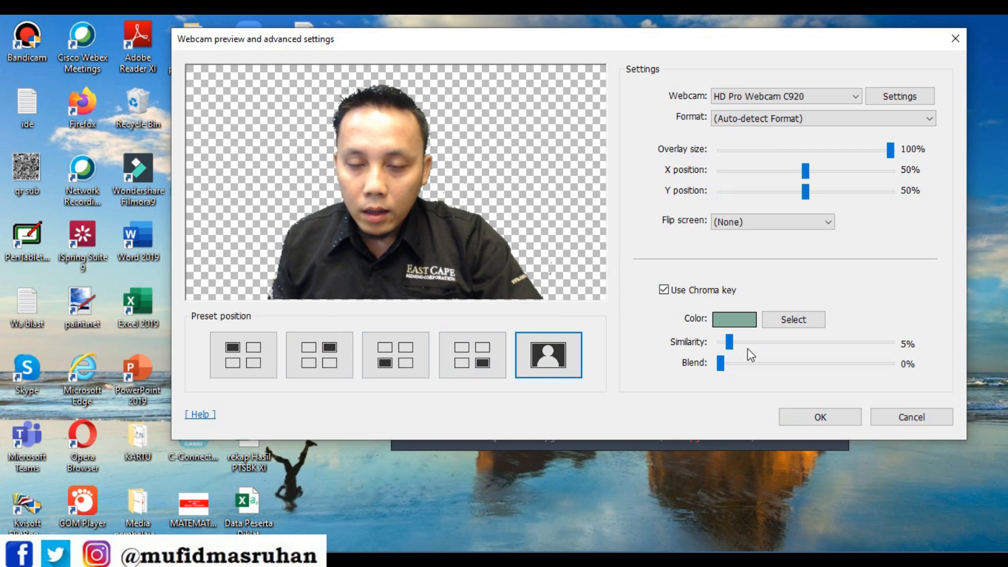
mouse_move(723, 365)
mouse_down()
mouse_move(805, 367)
mouse_move(702, 357)
mouse_move(785, 357)
mouse_move(716, 356)
mouse_move(794, 361)
mouse_move(705, 361)
mouse_up()
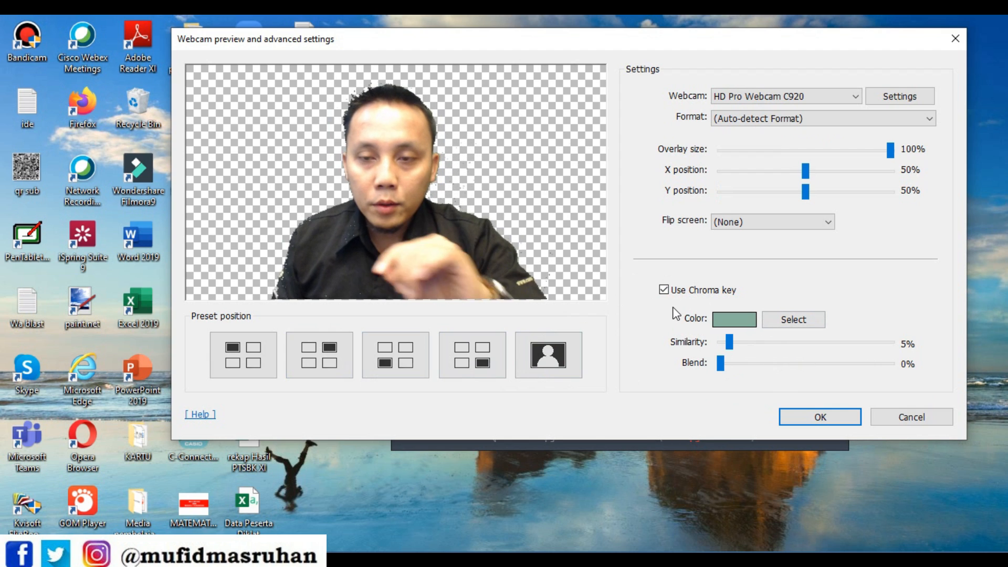
mouse_move(890, 151)
mouse_down()
mouse_move(785, 152)
mouse_move(888, 152)
mouse_up()
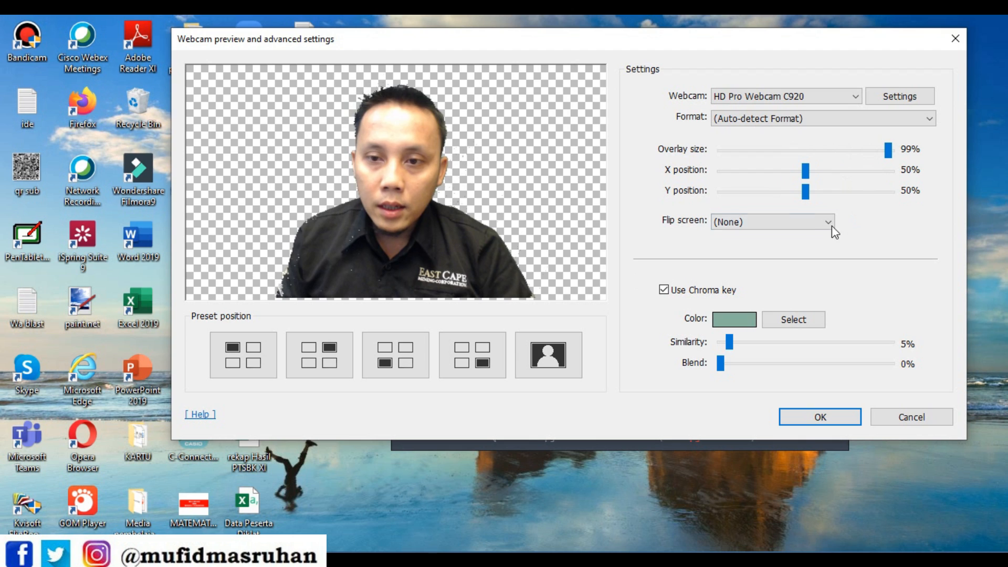
Try the Horizontal, Vertical and Horizontal+Vertical flips on the webcam image, and return Flip screen to None
click(801, 222)
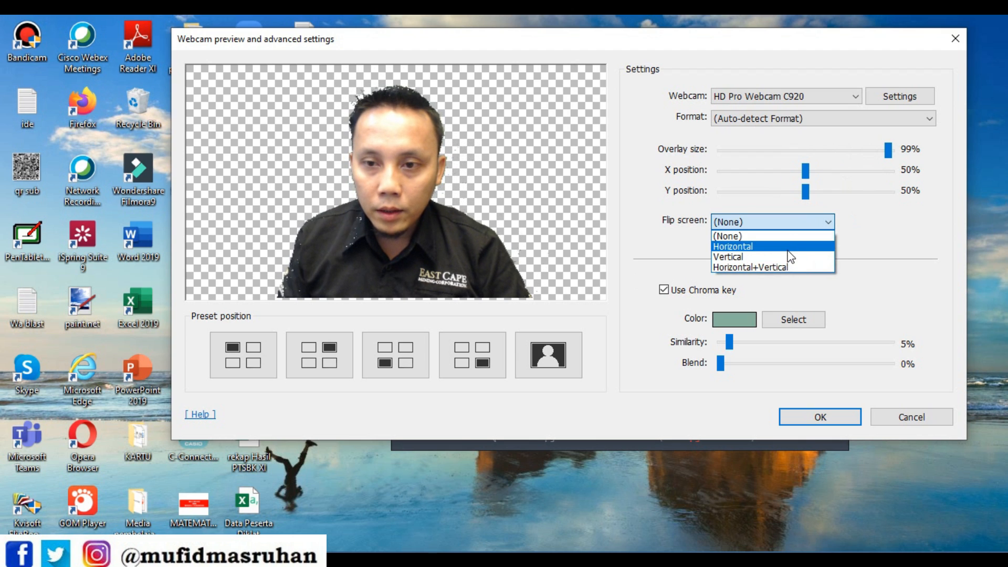
click(792, 247)
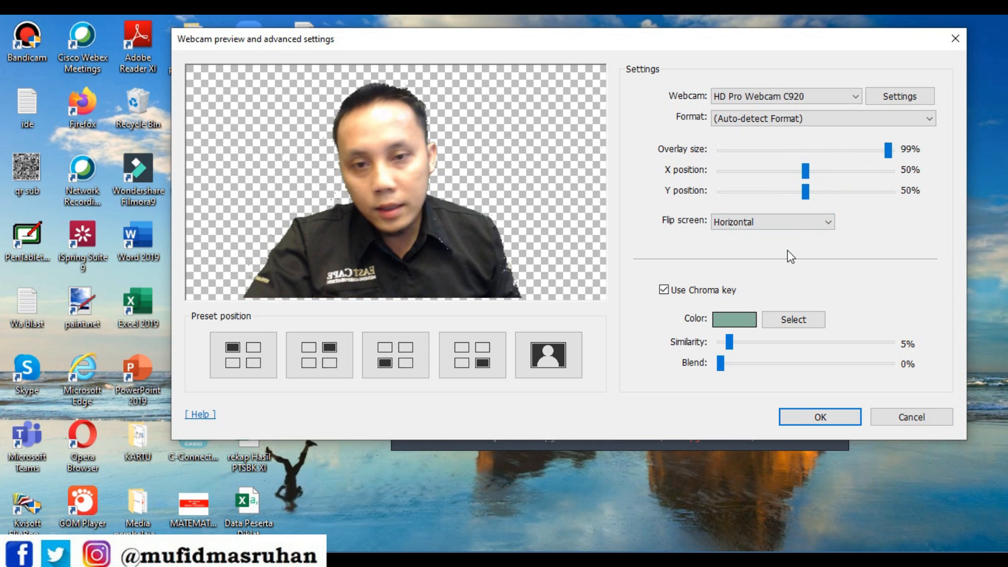
click(781, 224)
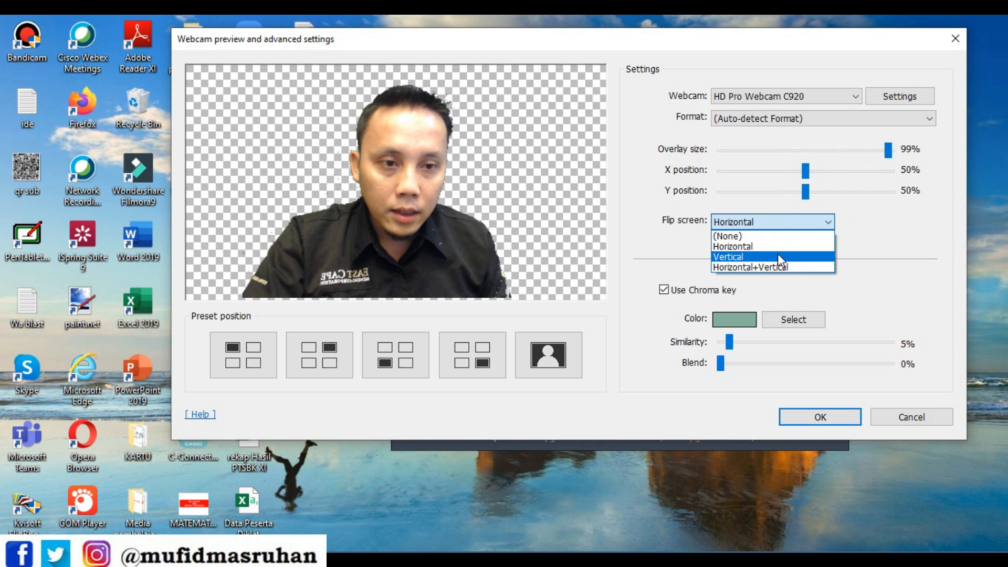
click(777, 256)
click(783, 223)
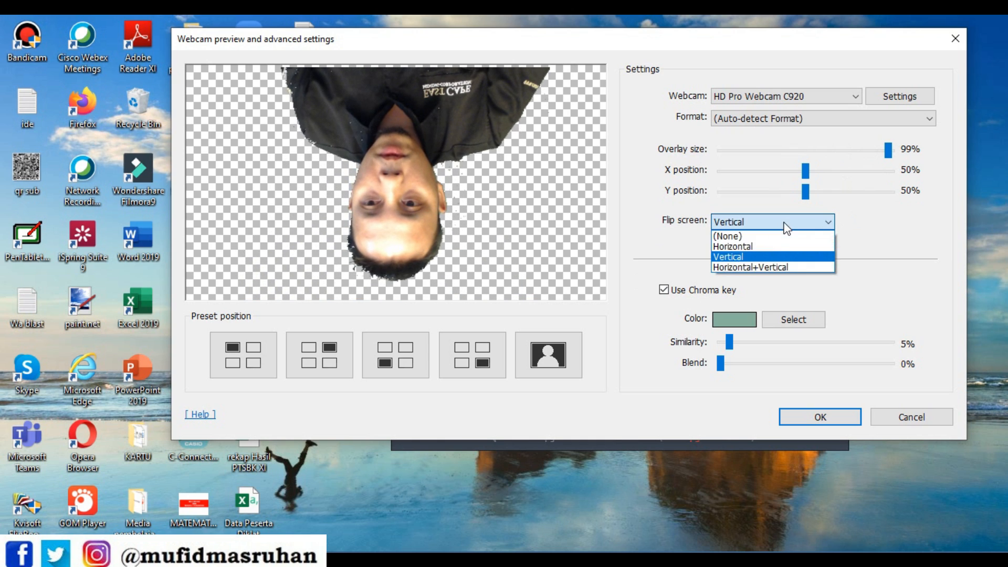
click(780, 255)
click(779, 227)
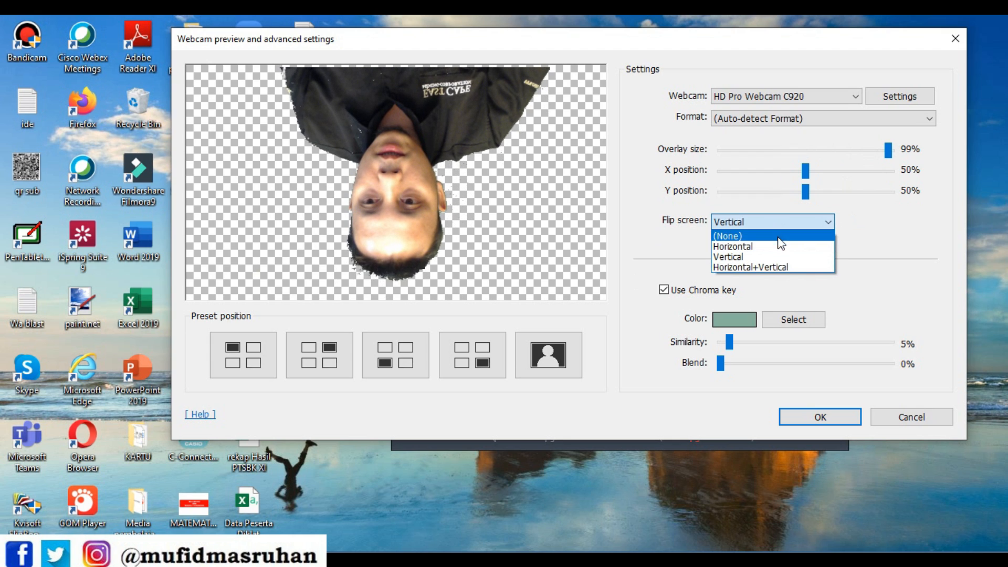
click(778, 248)
click(779, 221)
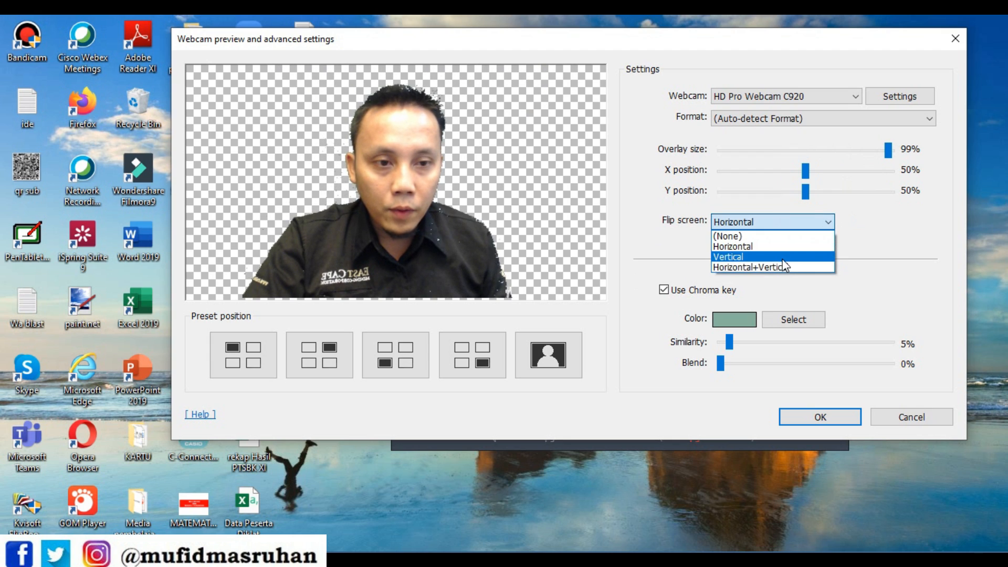
click(783, 265)
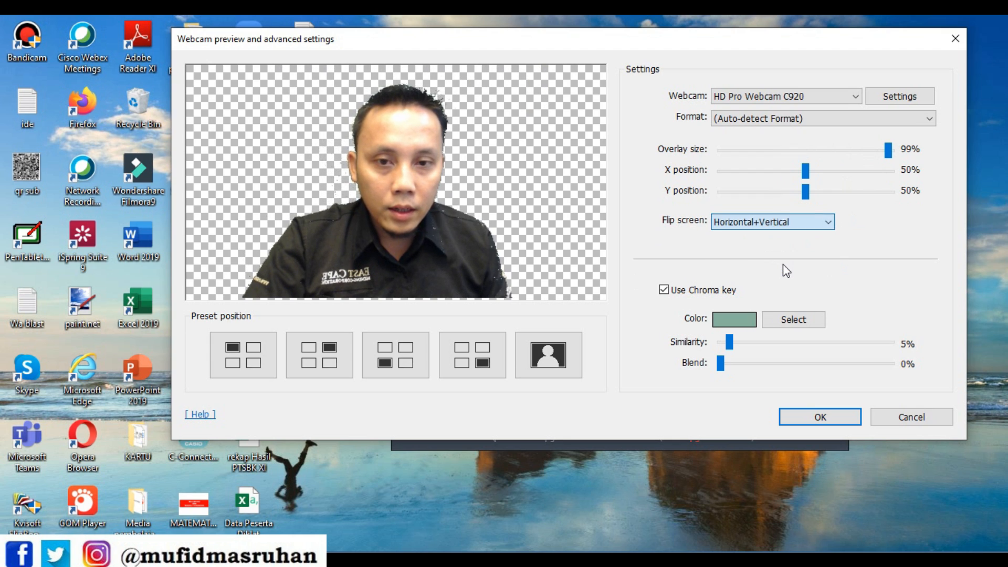
click(790, 220)
click(788, 238)
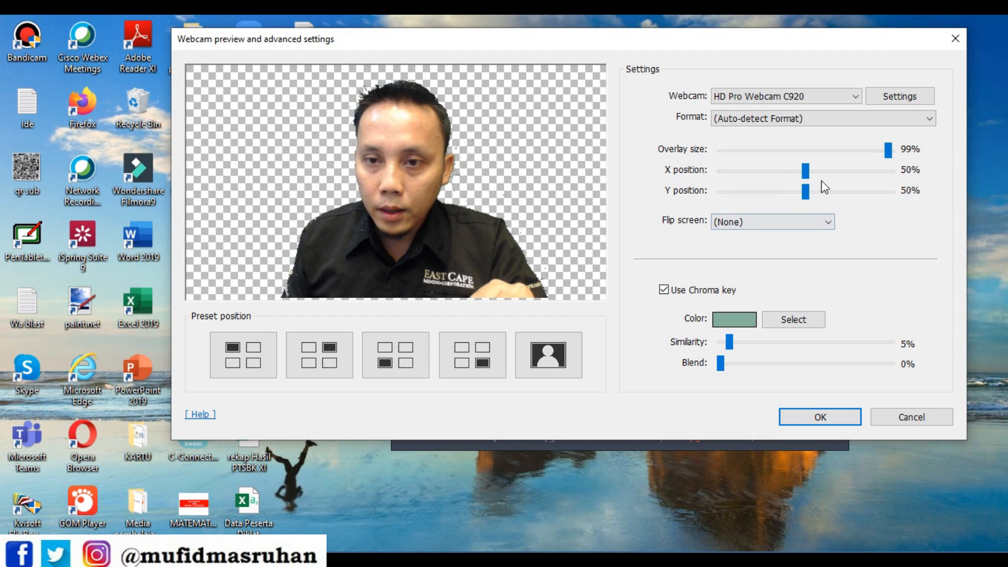
Set the webcam overlay's X position to 51% and accept the advanced webcam settings
mouse_move(806, 171)
mouse_down()
mouse_move(818, 171)
mouse_move(786, 180)
mouse_move(807, 171)
mouse_up()
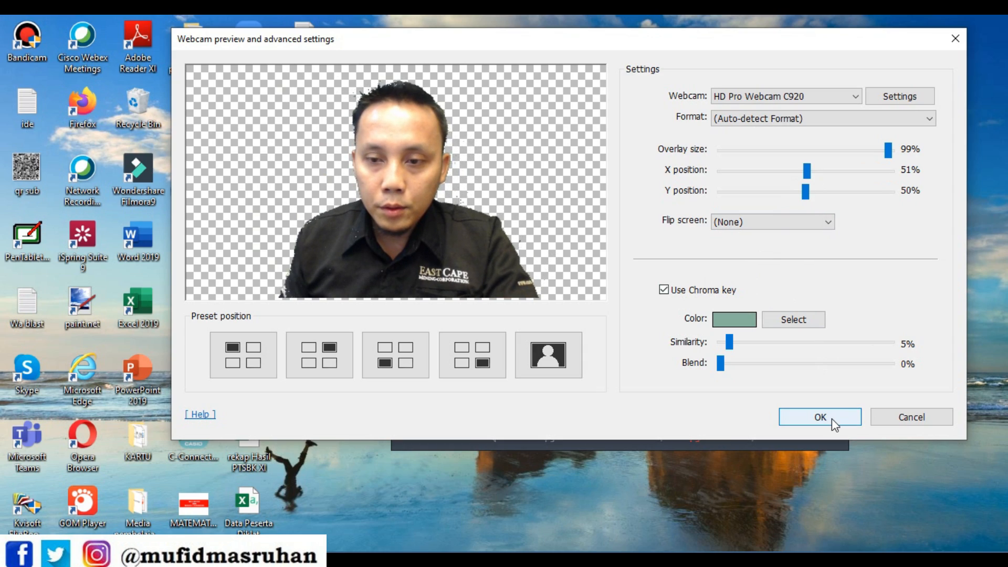
click(832, 419)
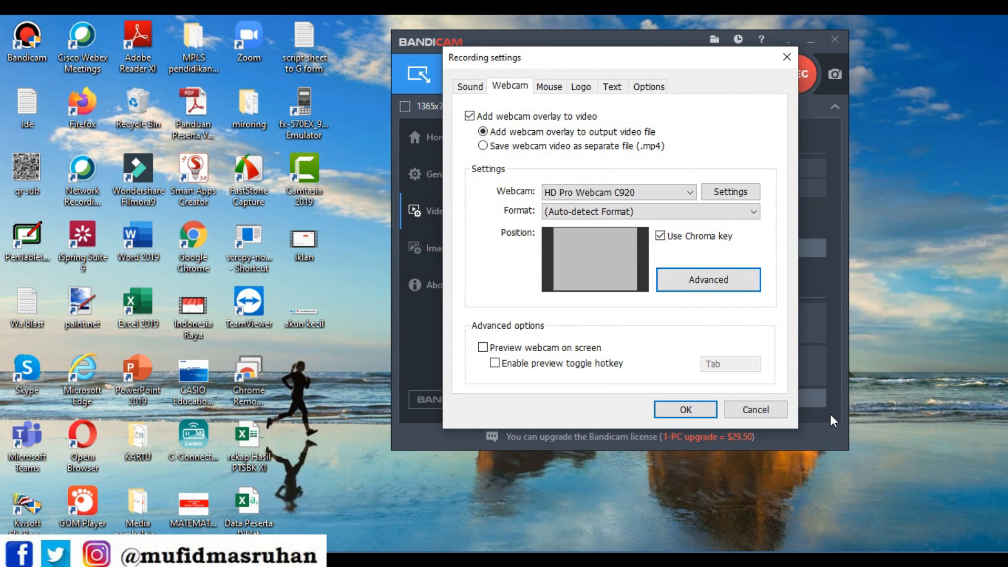
Review the primary sound device choices and the advanced webcam overlay settings
click(471, 88)
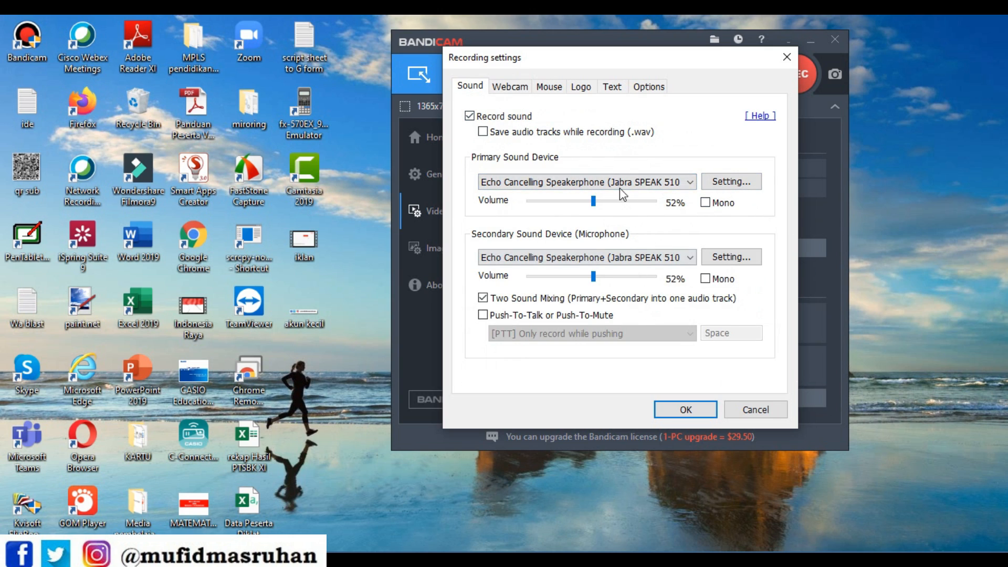
click(681, 184)
click(680, 185)
click(510, 86)
click(704, 279)
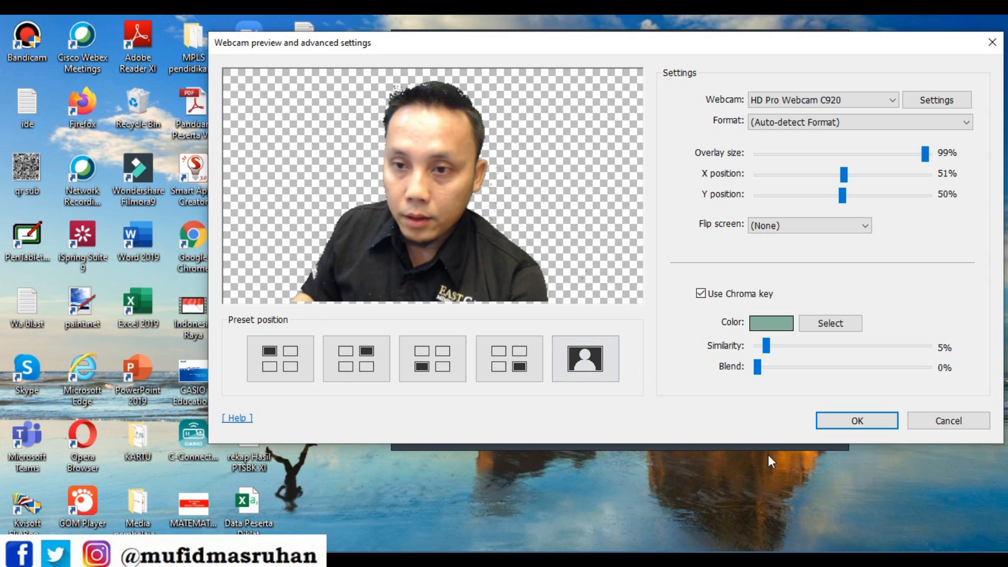
click(843, 423)
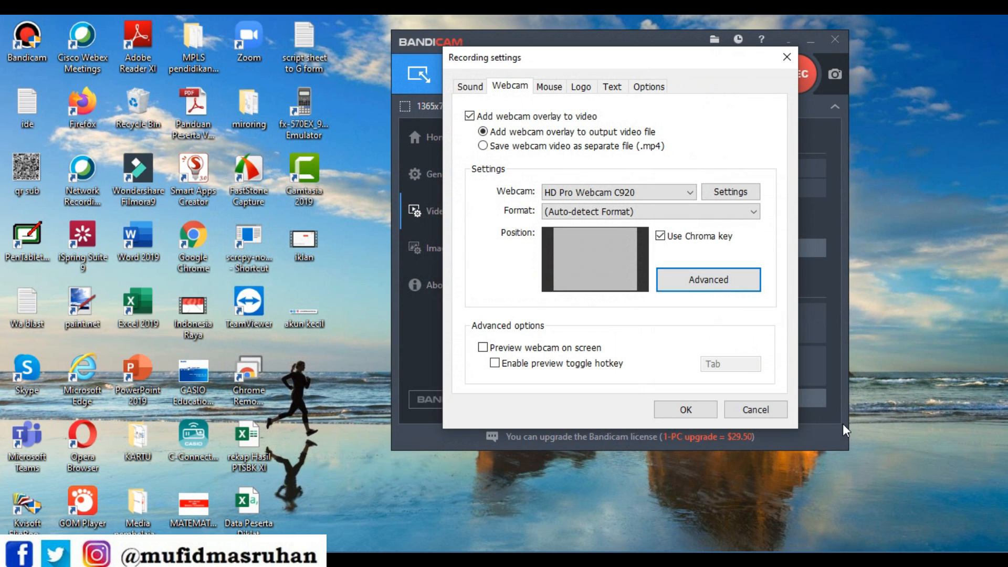
Add a text overlay to the recording reading "ini Video" followed by the presenter's name
click(612, 88)
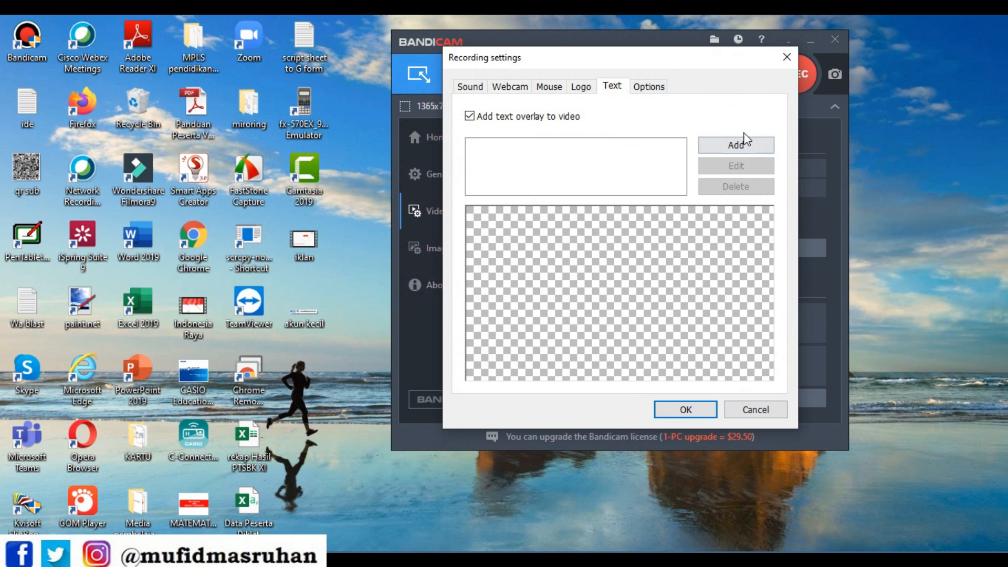
click(740, 147)
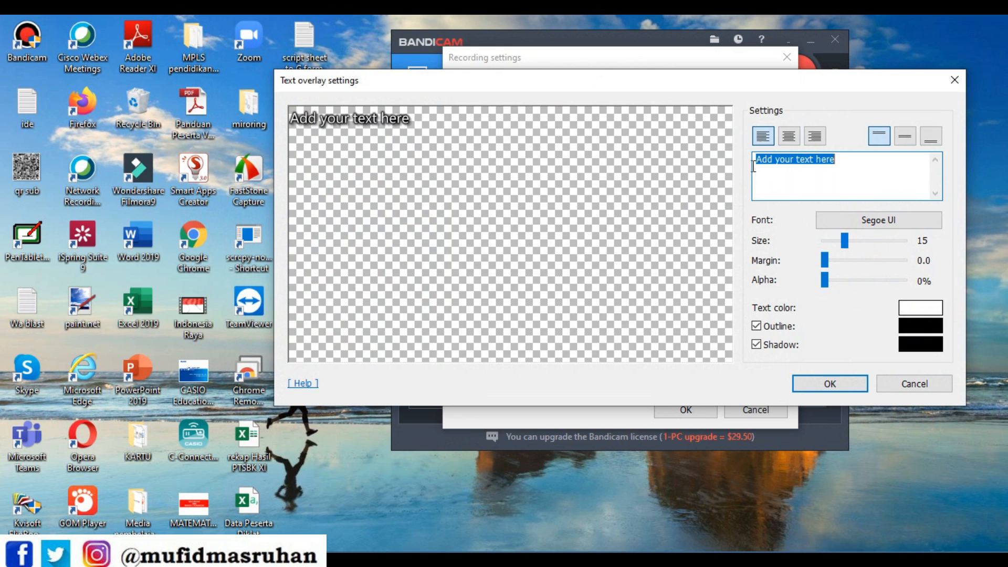
text(in)
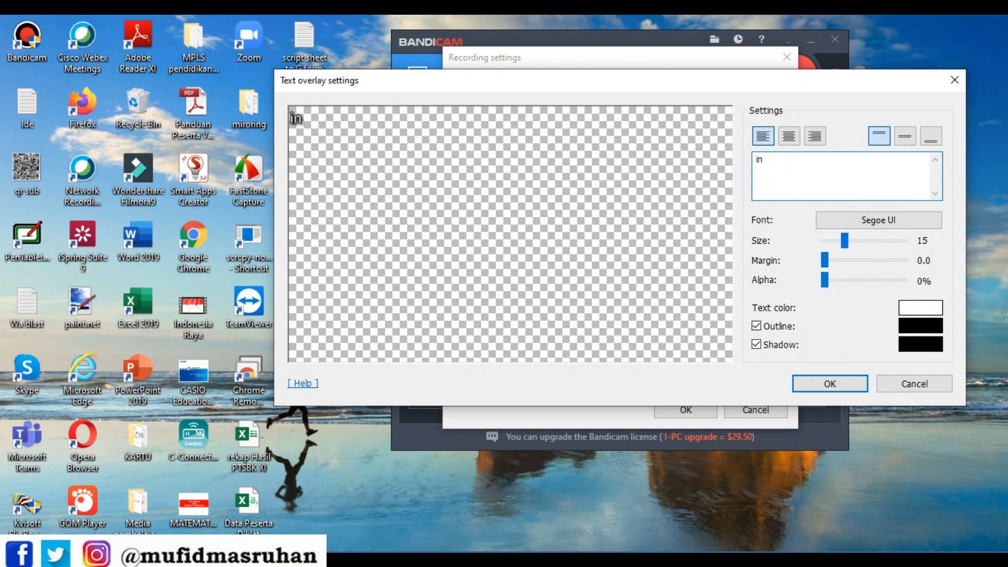
text(i Video Mufid)
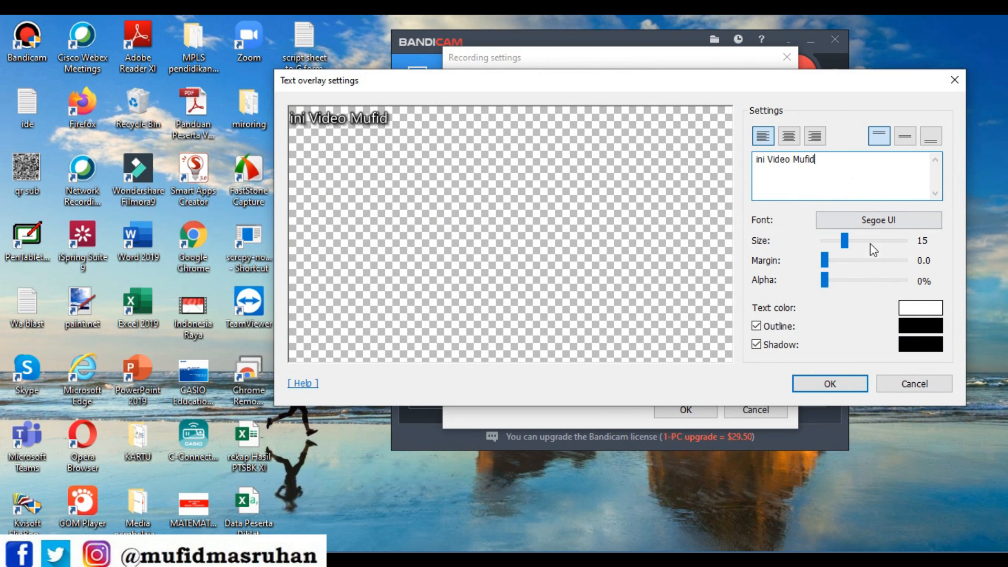
Keep the text overlay's size at 15 and centre it horizontally and vertically in the frame
mouse_move(850, 248)
mouse_down()
mouse_move(837, 236)
mouse_move(917, 269)
mouse_move(881, 240)
mouse_move(847, 242)
mouse_up()
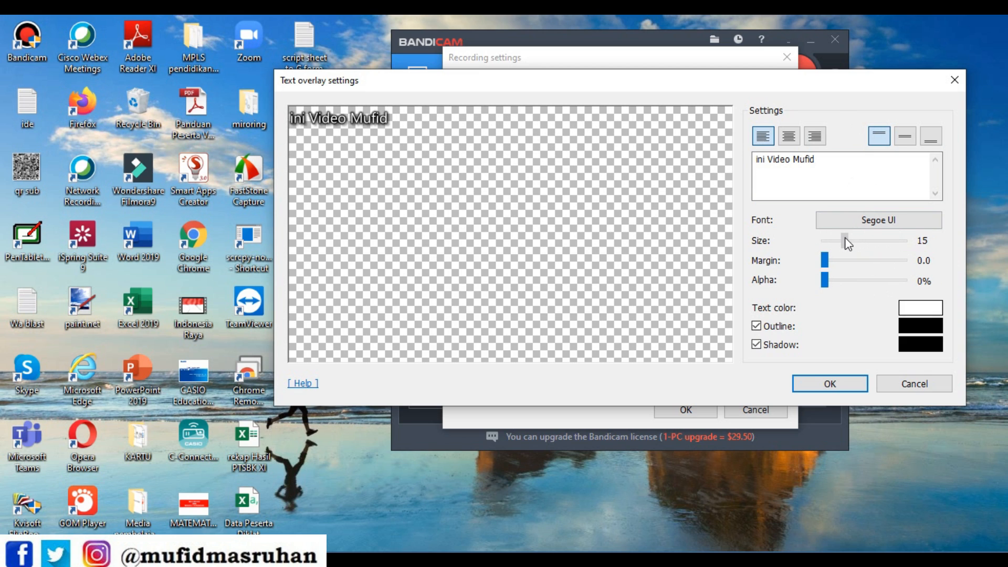
click(788, 135)
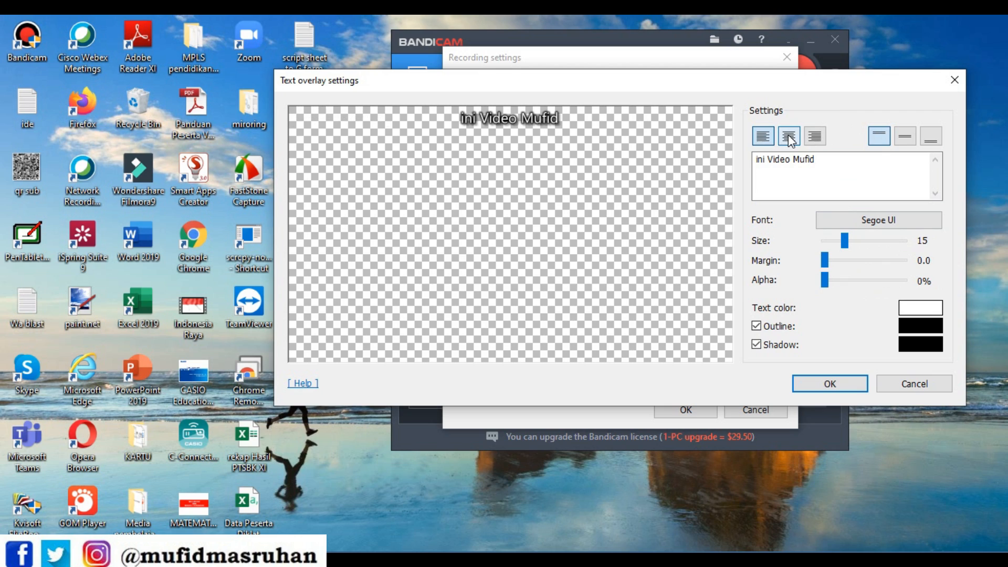
click(905, 136)
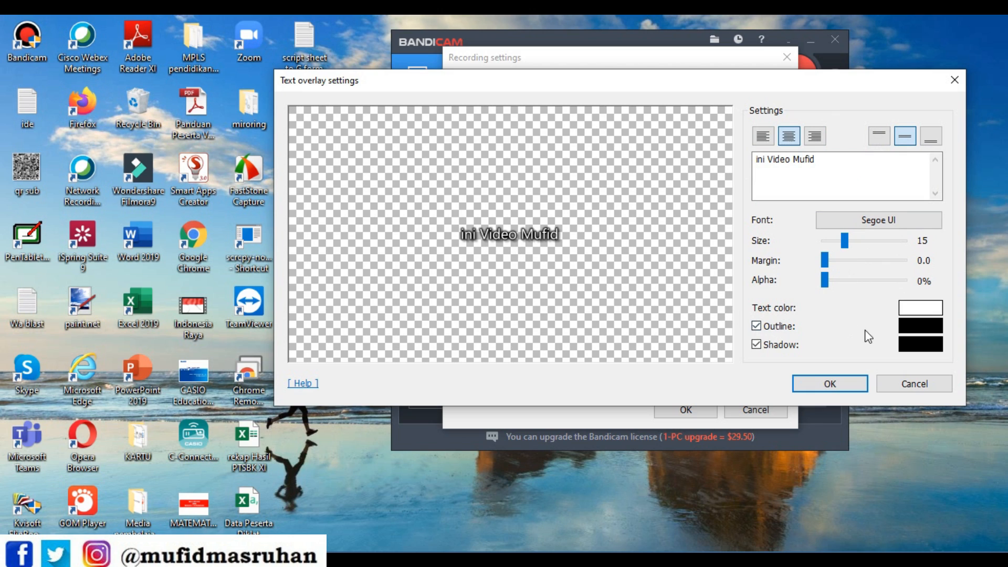
Pick a text color with hue 133, saturation 141 and luminance 240, and save the text overlay in the recording settings
click(924, 308)
click(697, 201)
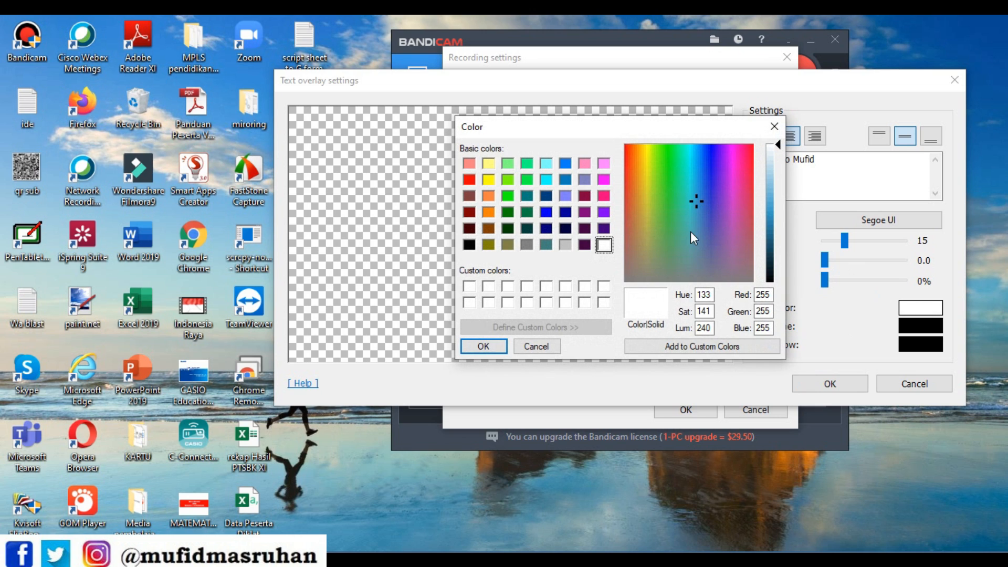
click(493, 348)
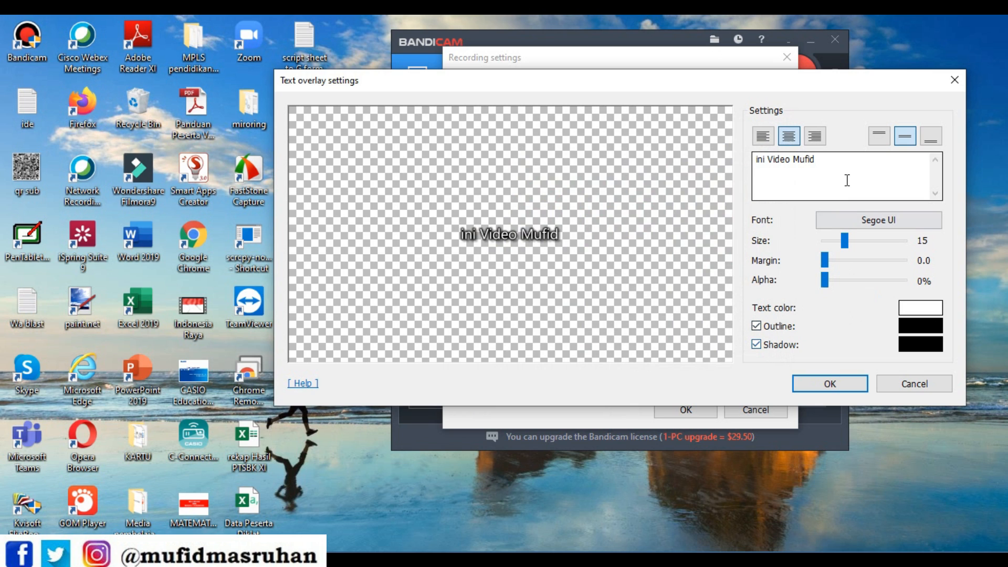
click(829, 383)
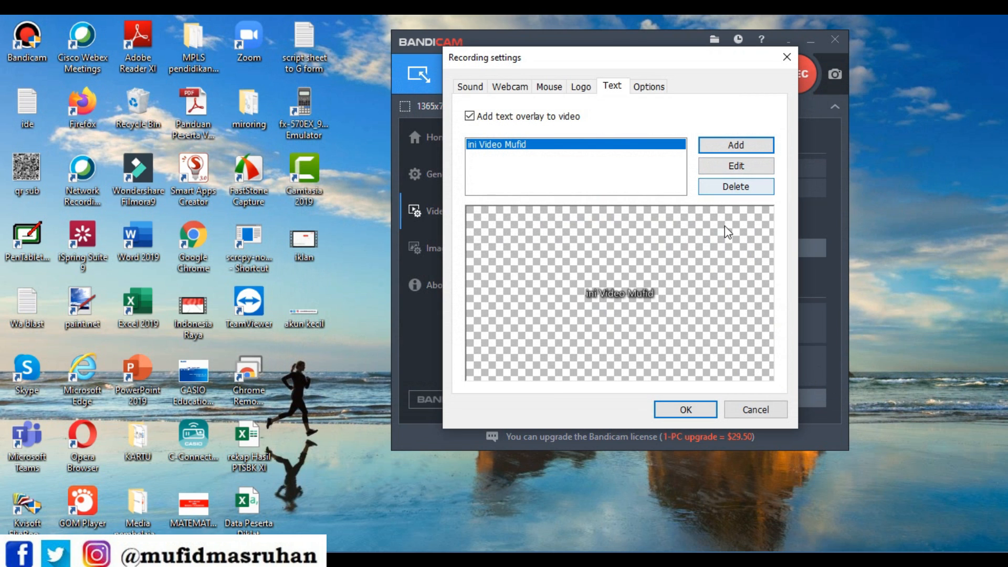
click(678, 410)
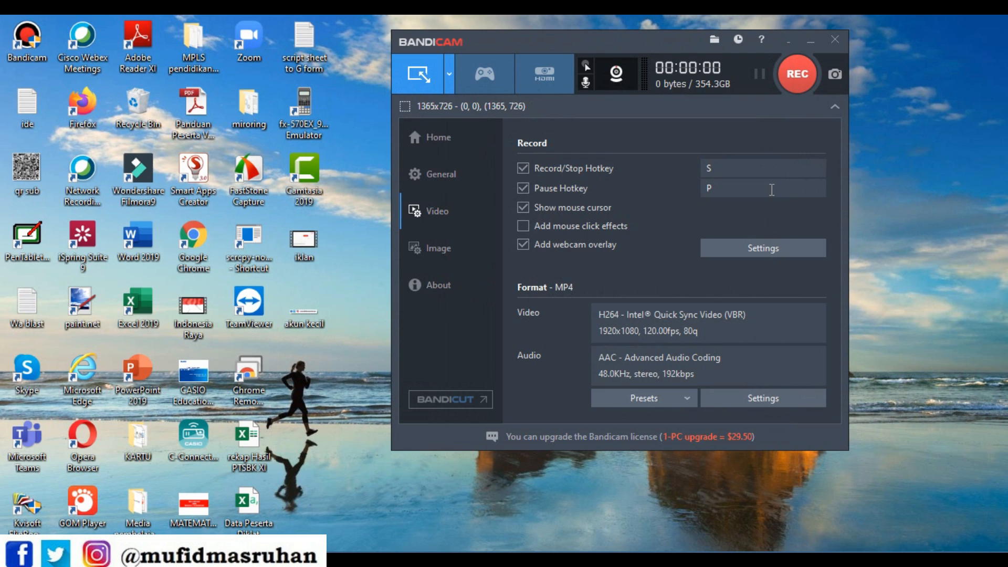
Open the logo overlay settings, look at the image file chooser, and view the desktop image akun kecil.jpg in Photos
click(751, 252)
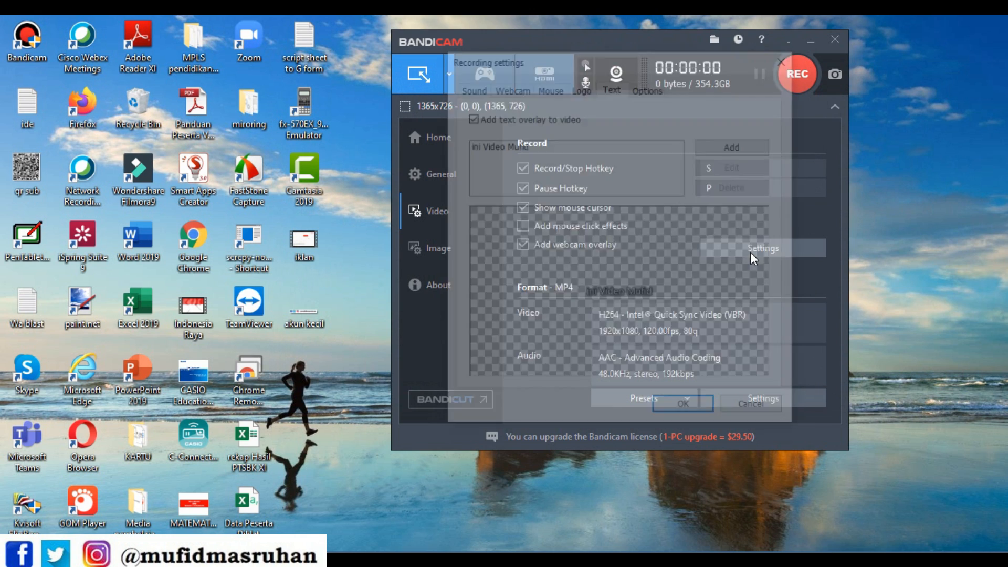
click(580, 95)
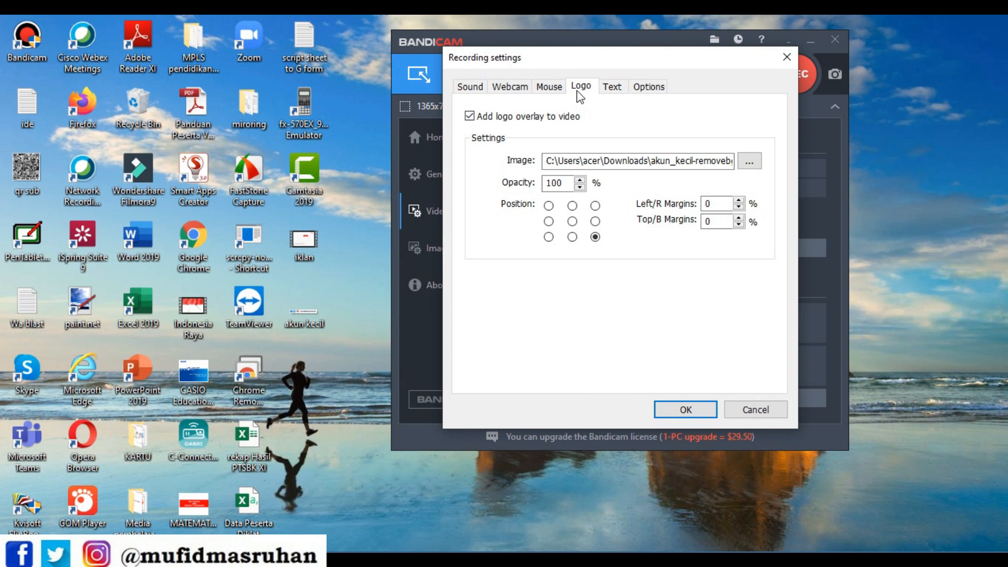
click(756, 165)
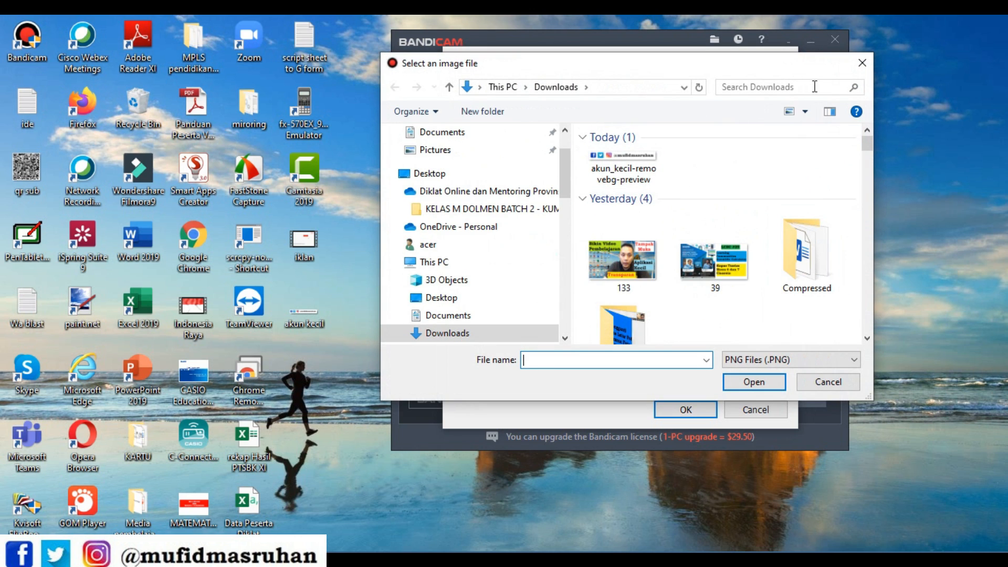
click(863, 65)
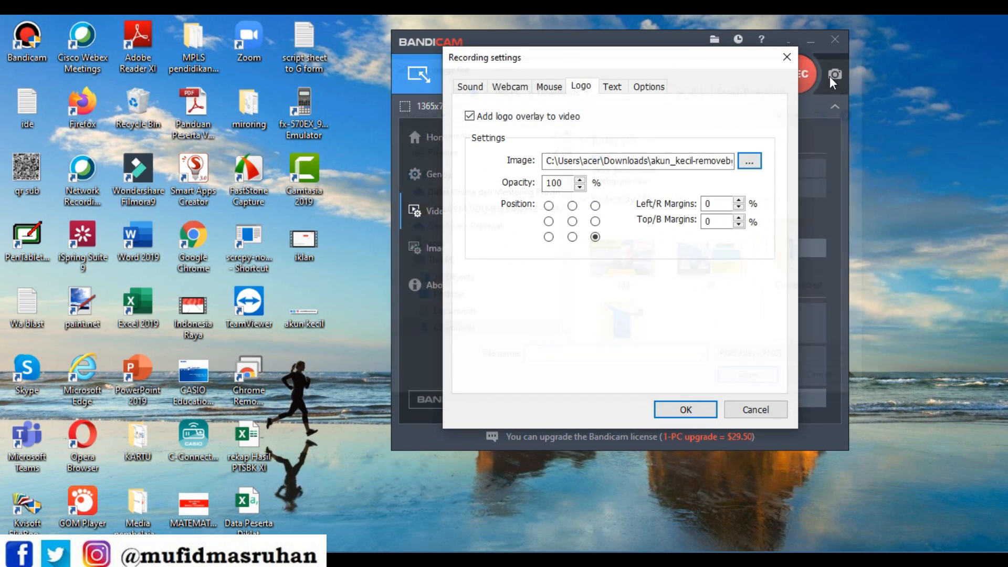
double_click(304, 325)
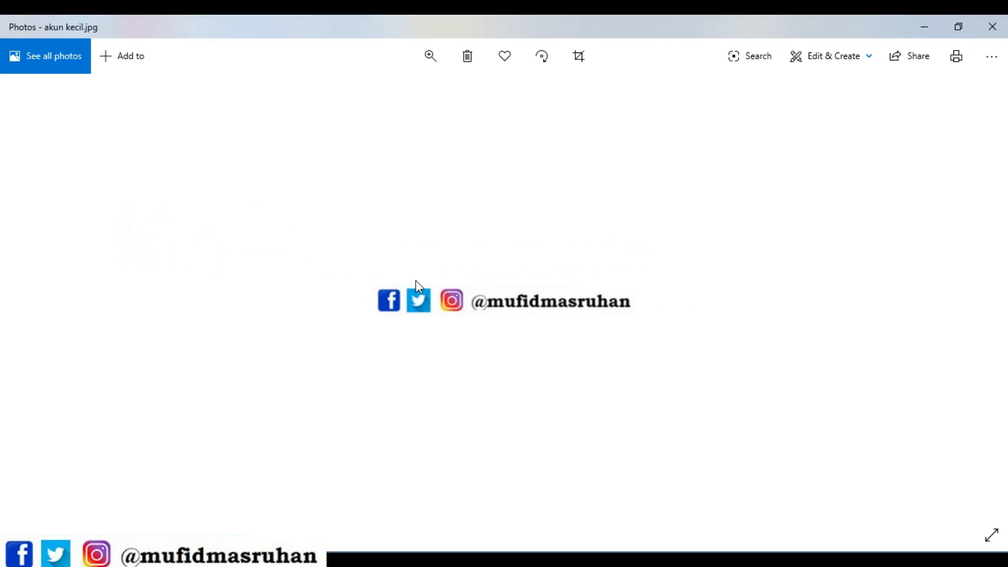
click(993, 27)
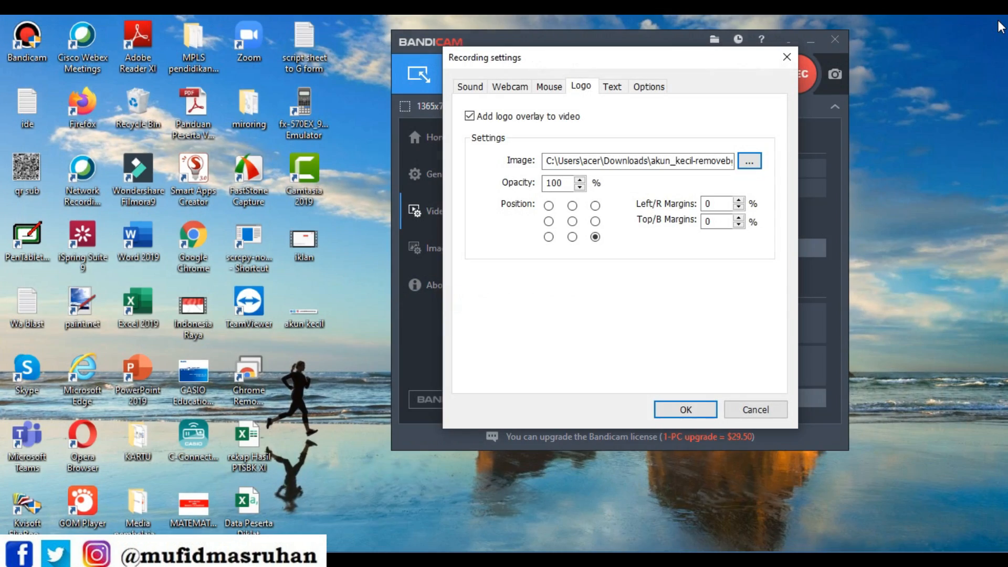
Show all file types on the desktop, choose qr sub.png as the logo overlay image, and save the recording settings
click(749, 161)
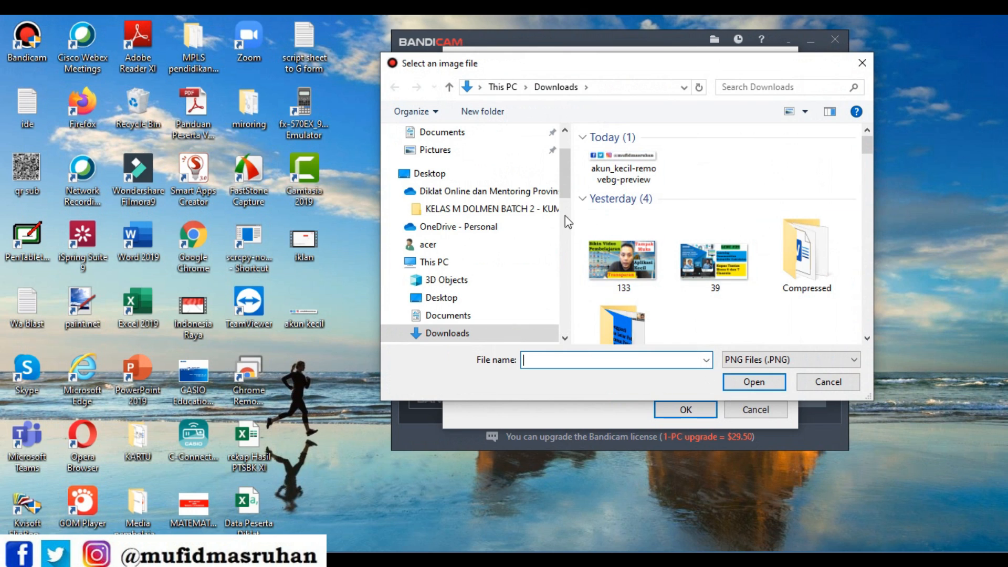
scroll(562, 171, up, 2)
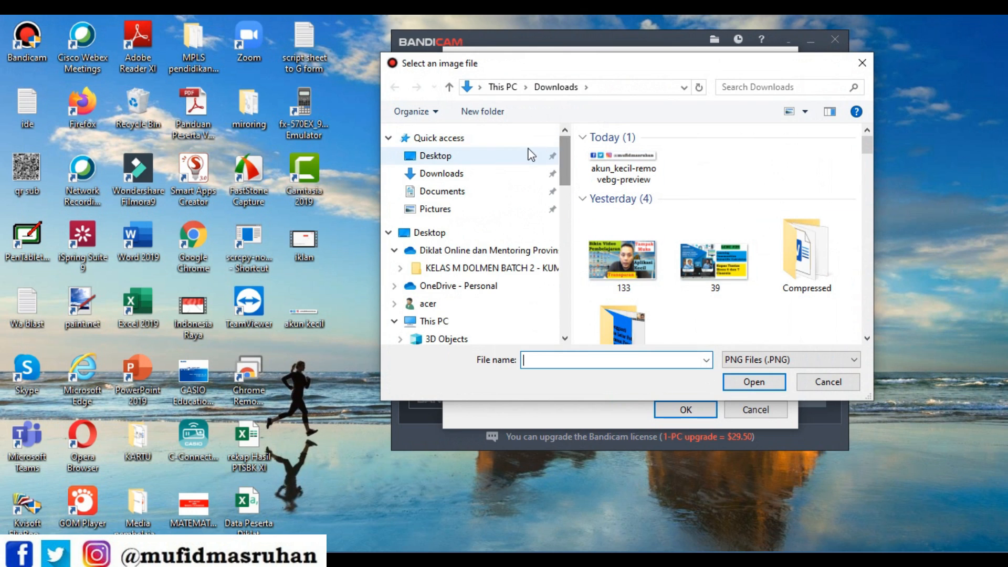
click(465, 156)
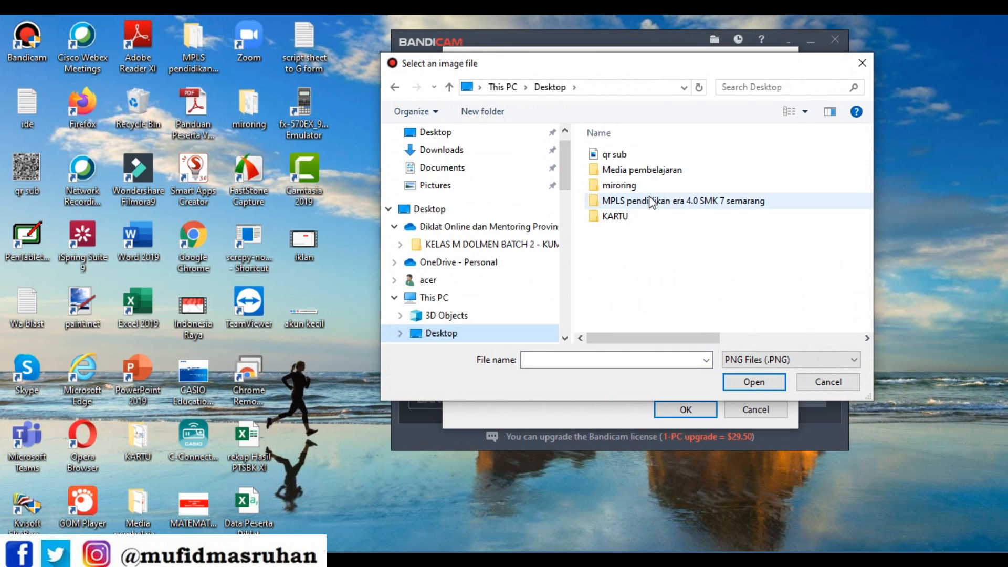
click(854, 360)
click(856, 385)
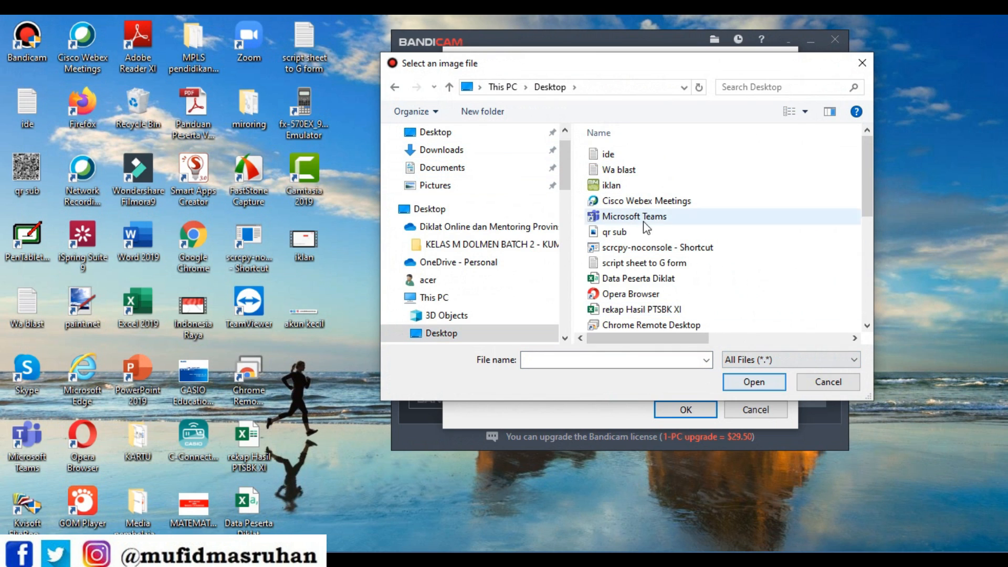
click(623, 233)
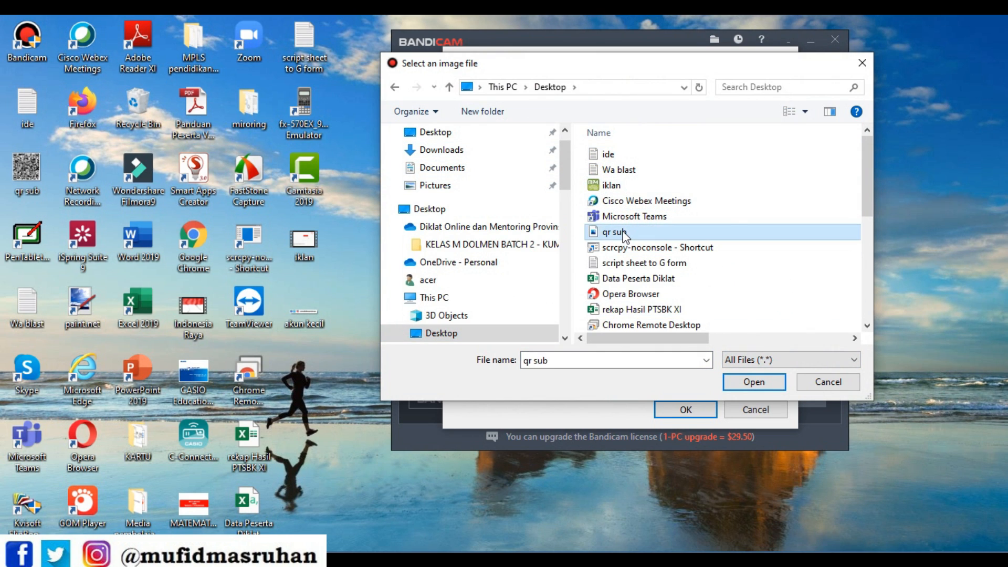
double_click(623, 234)
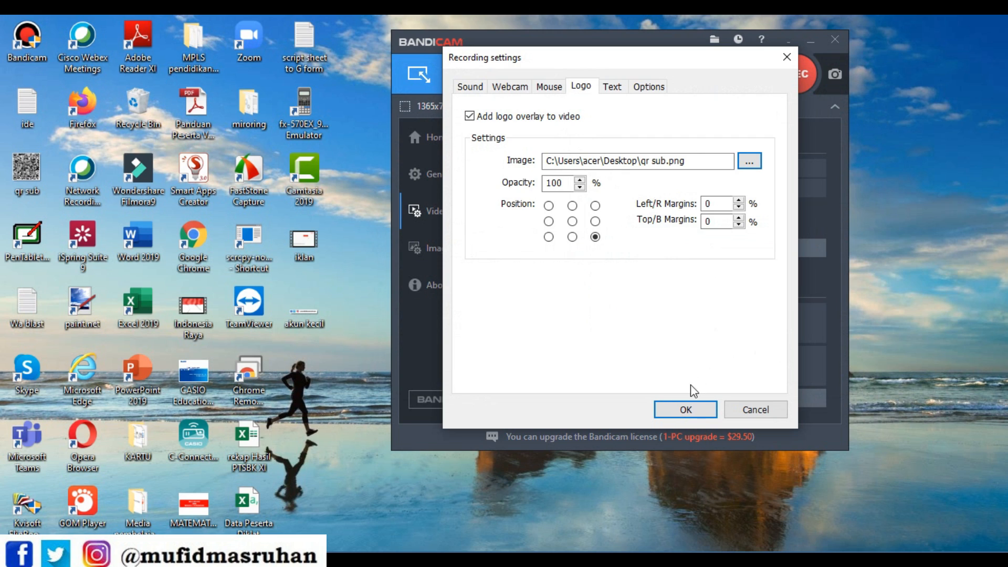
click(692, 415)
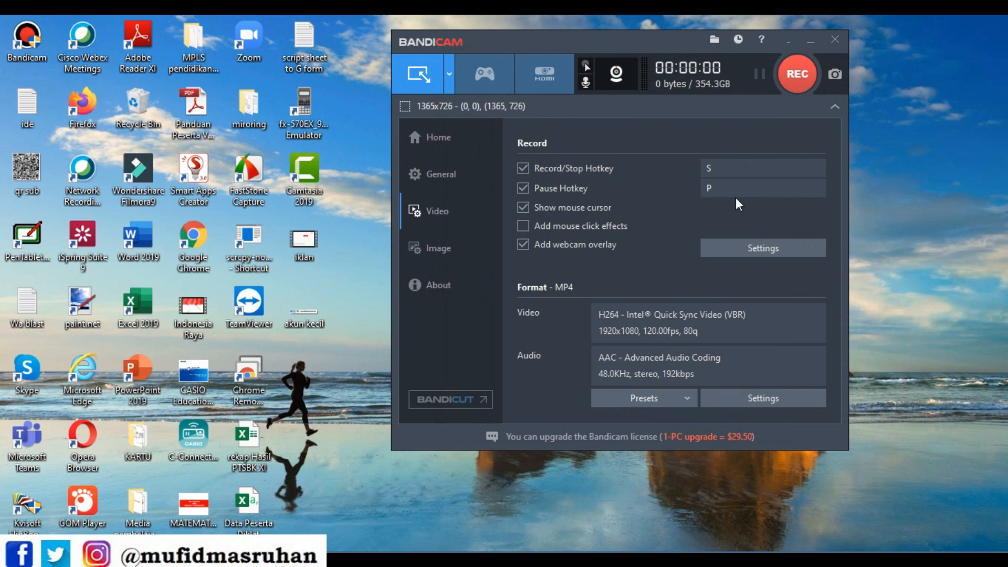
Review the logo overlay settings and the webcam overlay's advanced chroma key settings
click(780, 246)
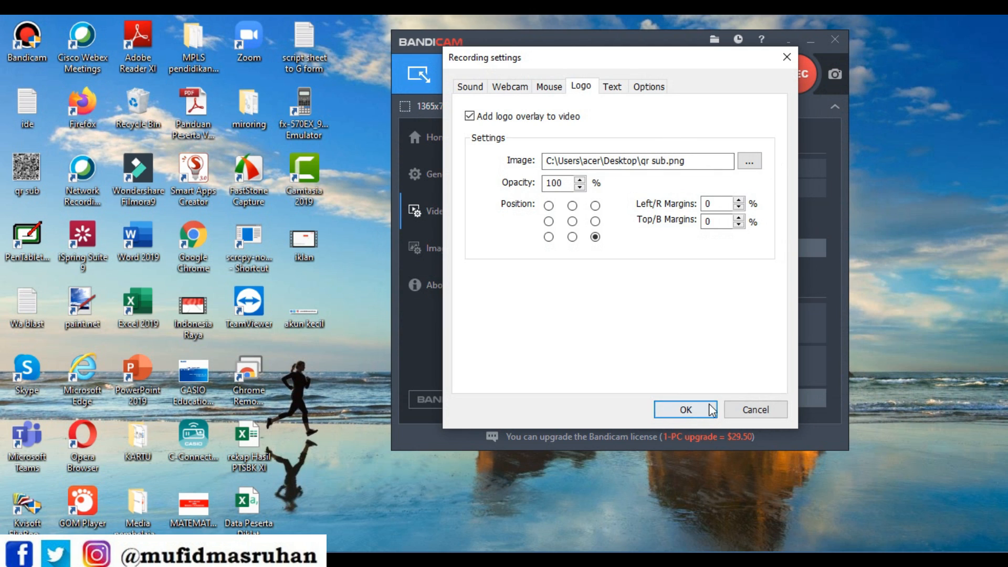
click(754, 410)
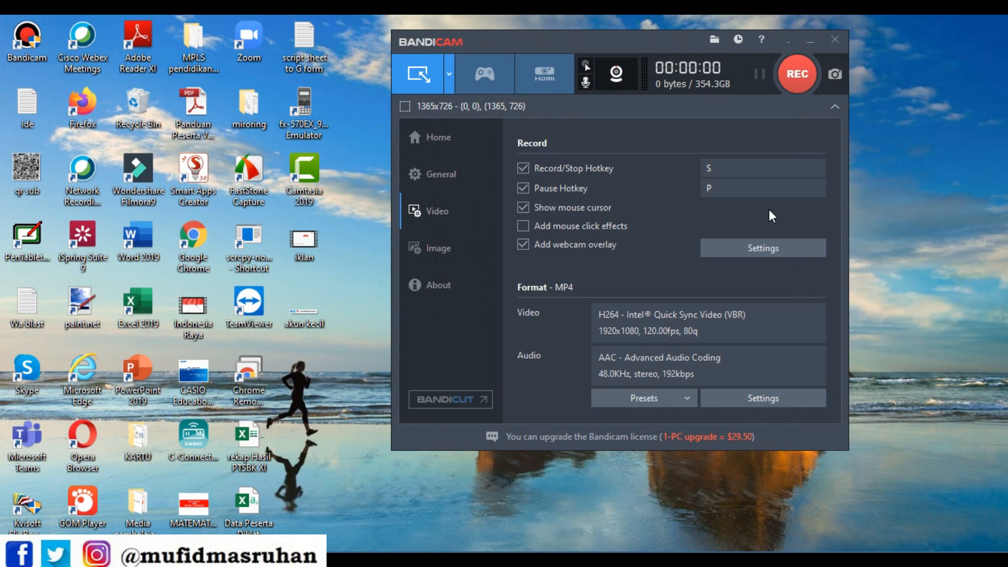
click(755, 248)
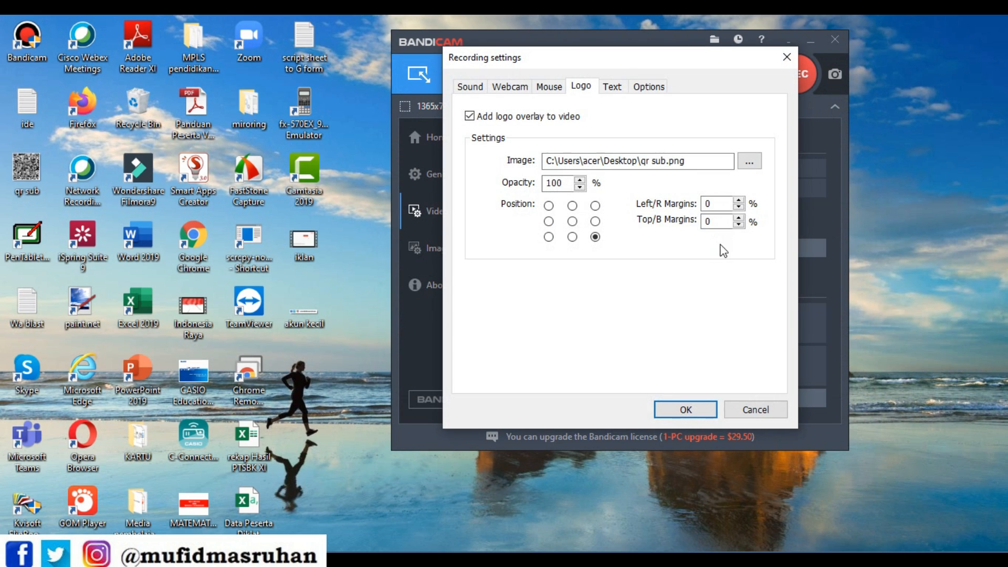
click(504, 88)
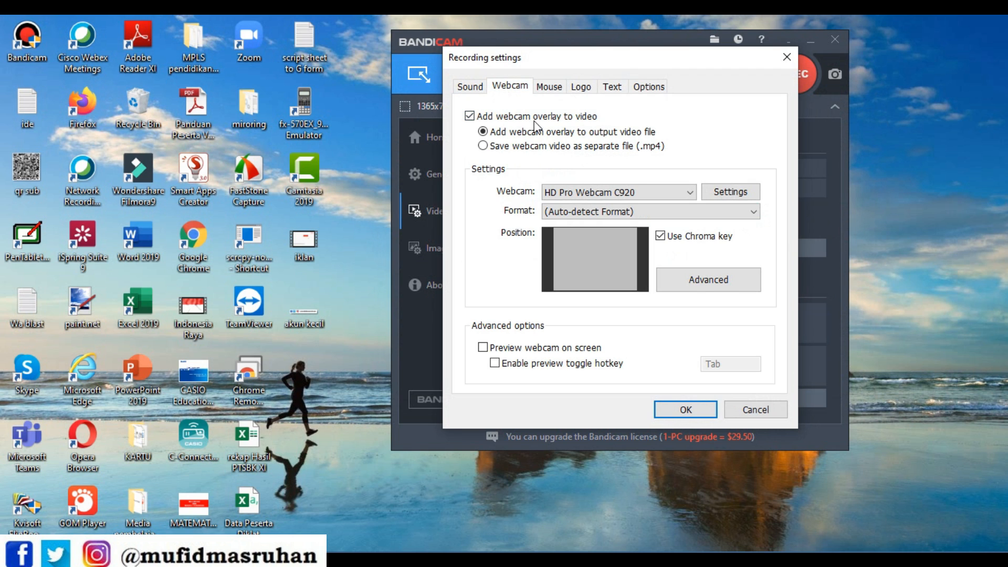
click(710, 288)
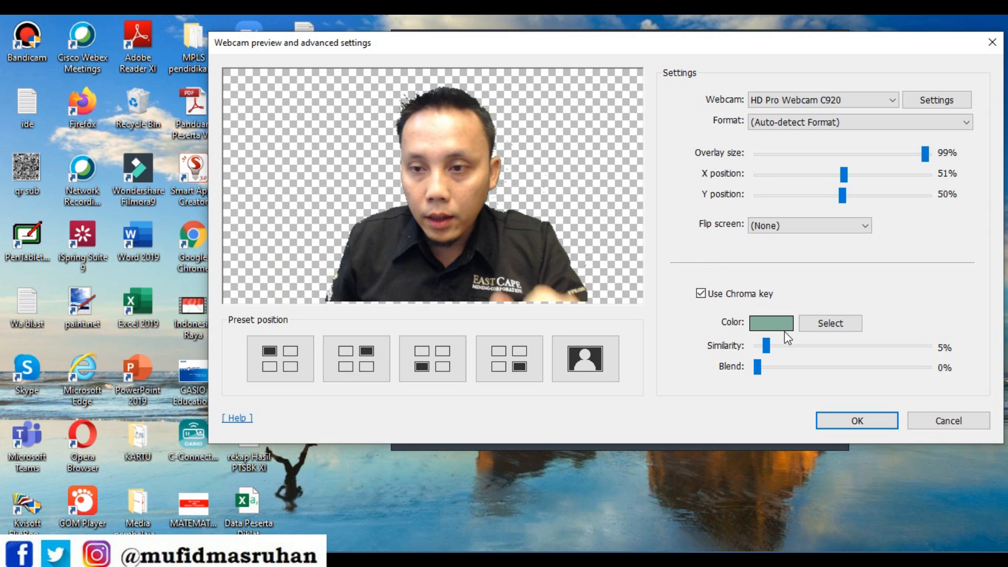
click(951, 422)
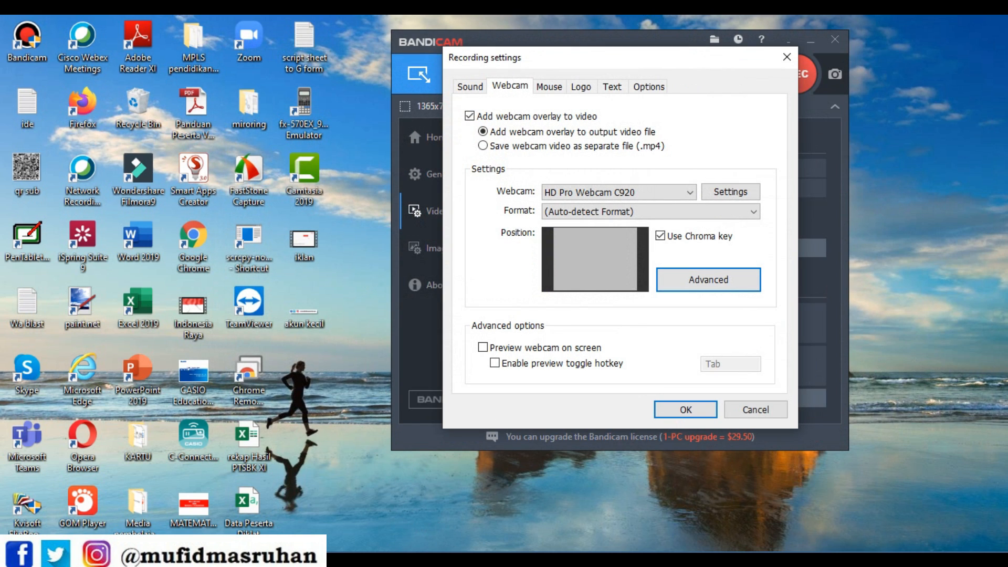
Switch to Google Chrome in a maximized window and open the remove.bg website
double_click(197, 239)
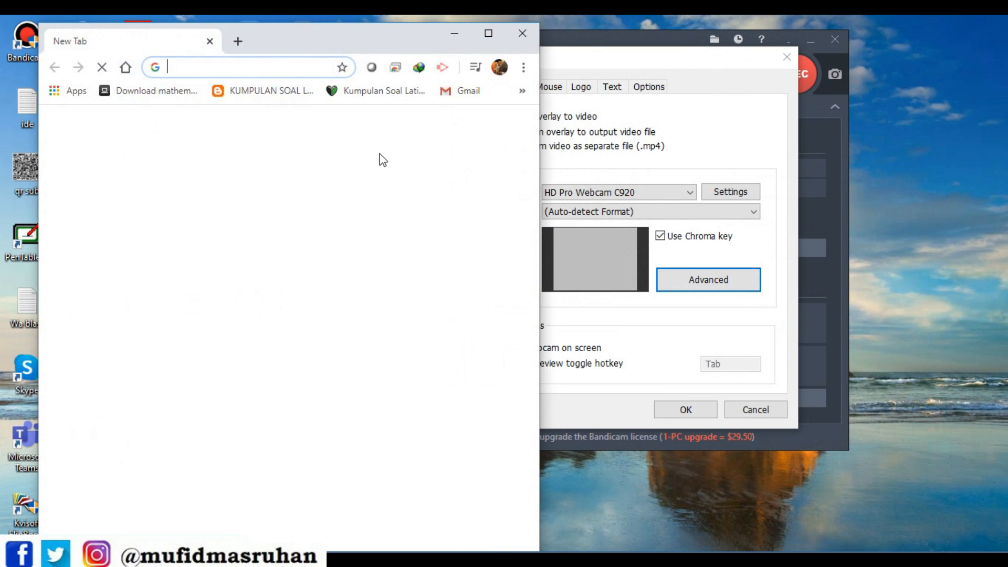
click(484, 37)
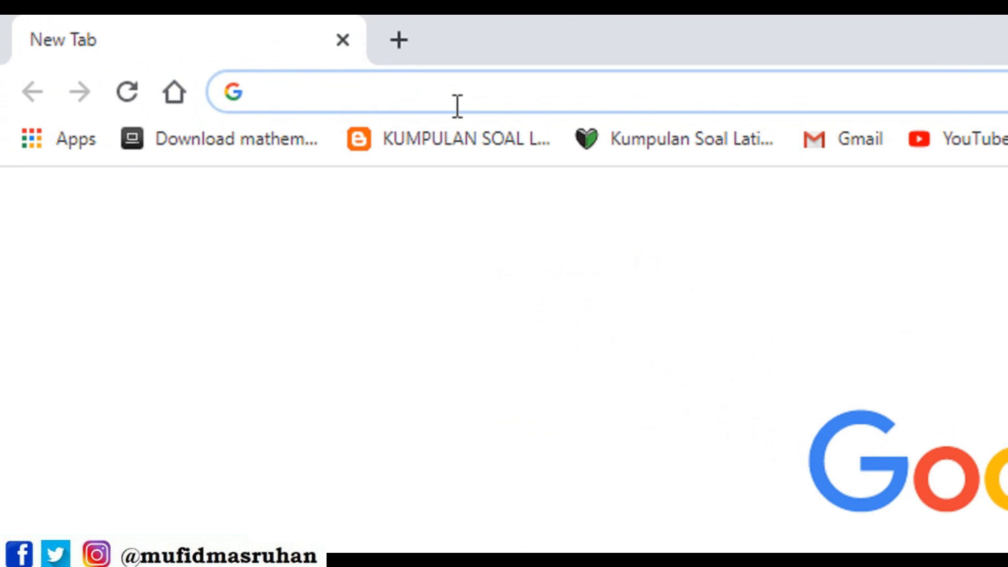
text(re)
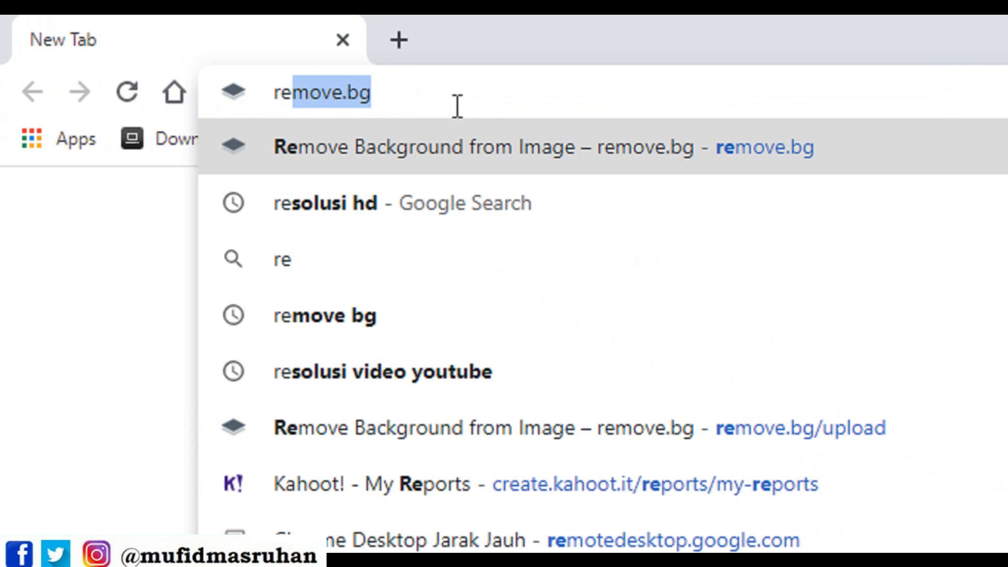
key(Right)
key(Return)
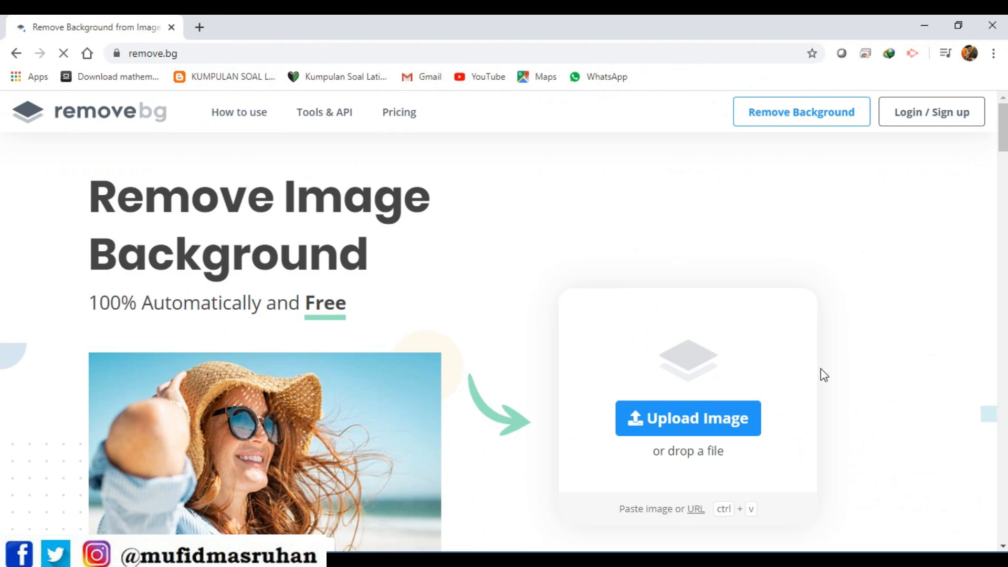
Upload the desktop image akun kecil to remove.bg for background removal
click(727, 420)
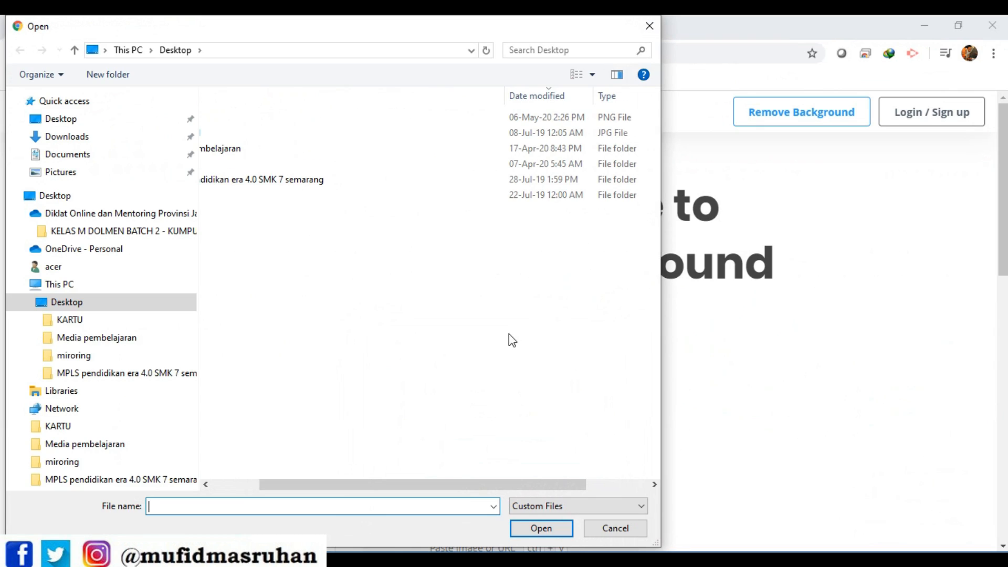
drag(461, 486, 216, 484)
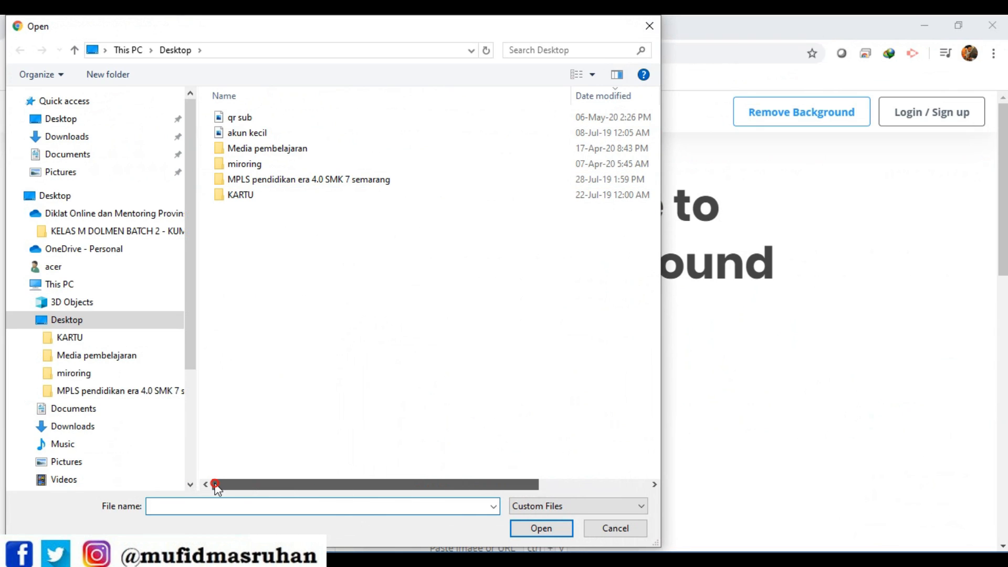
click(251, 135)
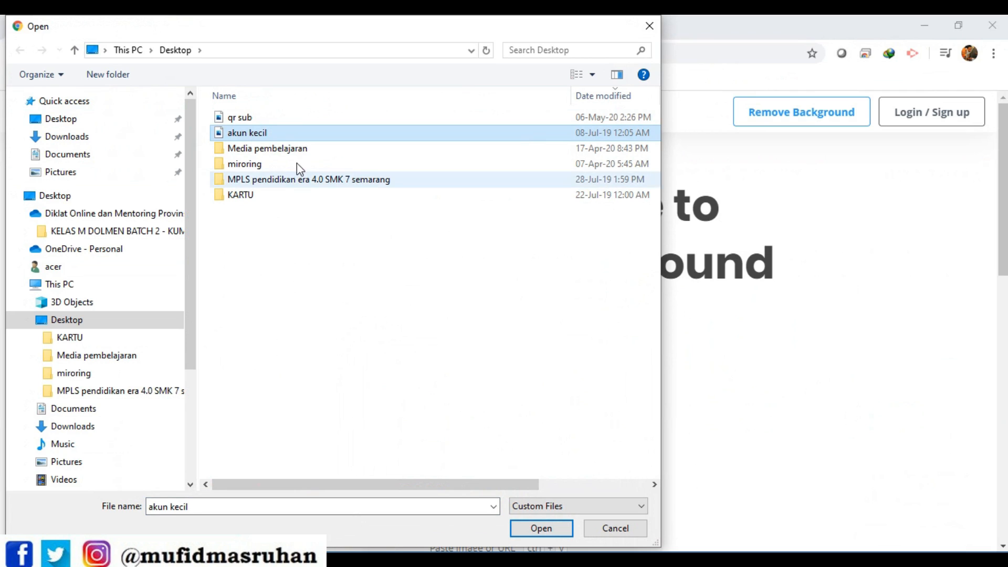
click(638, 506)
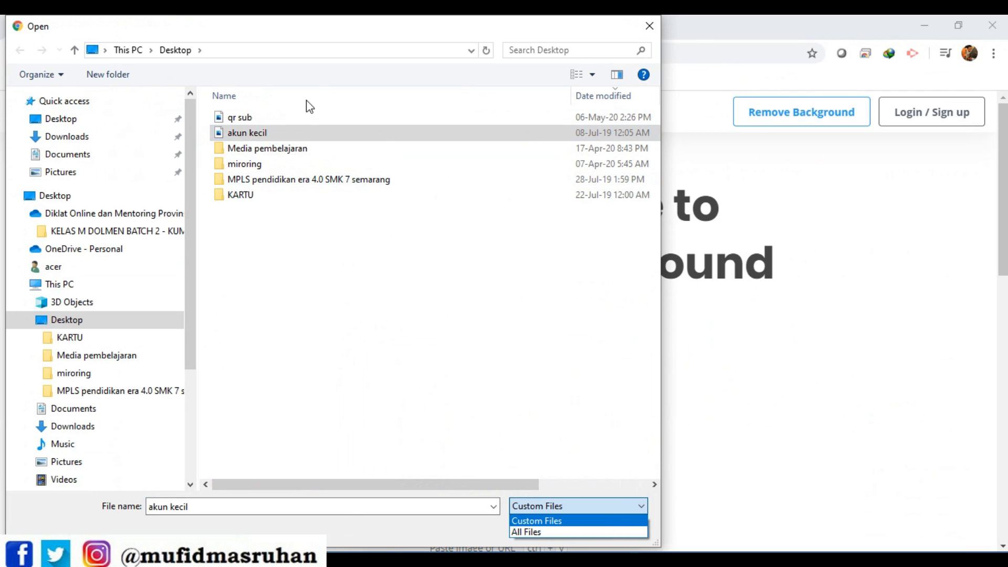
click(257, 133)
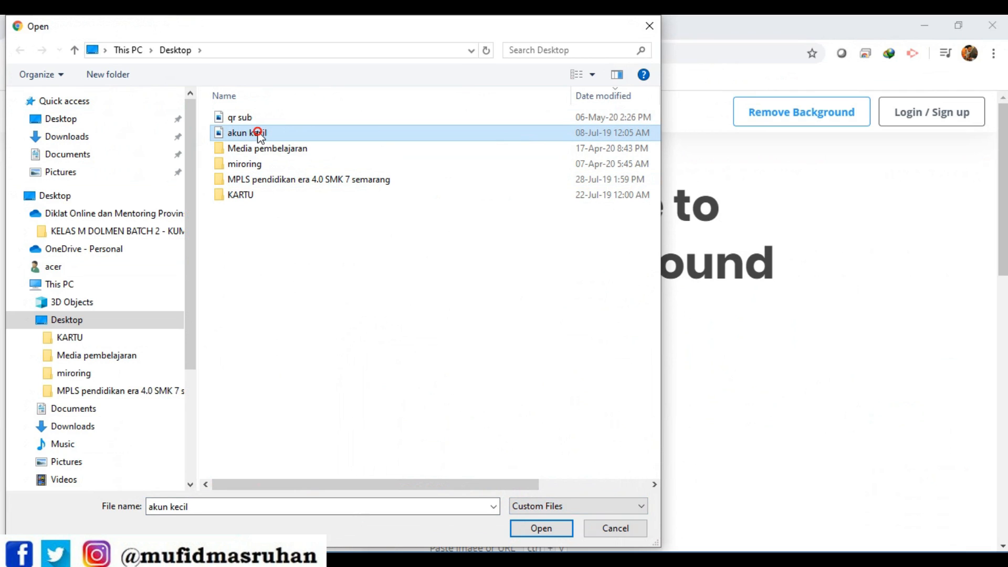
click(547, 529)
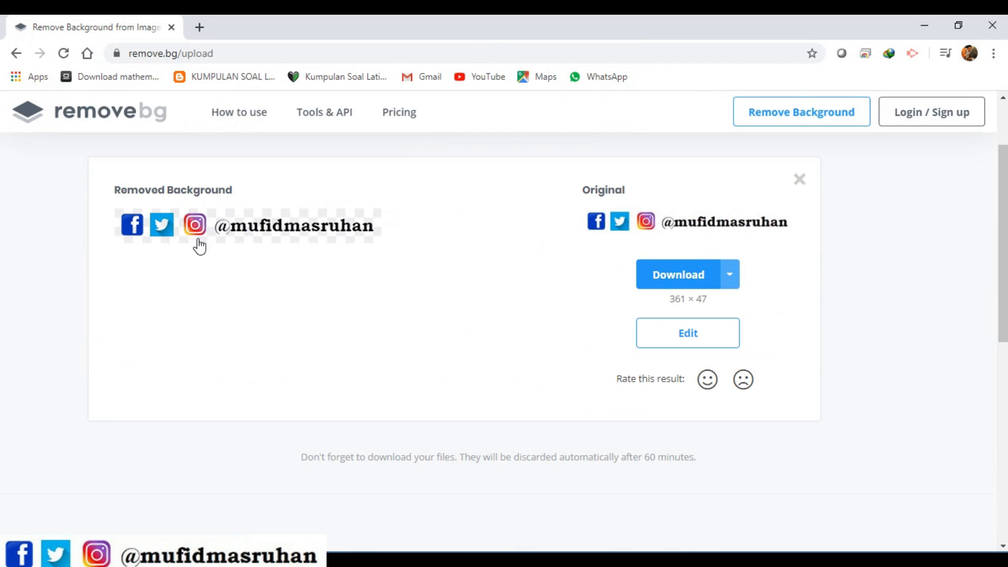
Download the background-free image, view it in Photos, and close the viewer
click(690, 289)
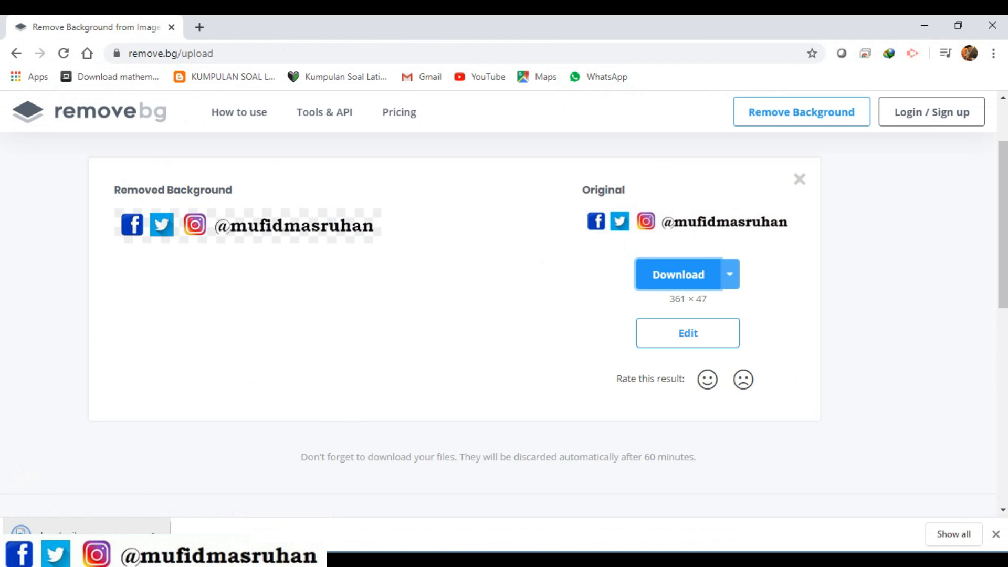
click(100, 535)
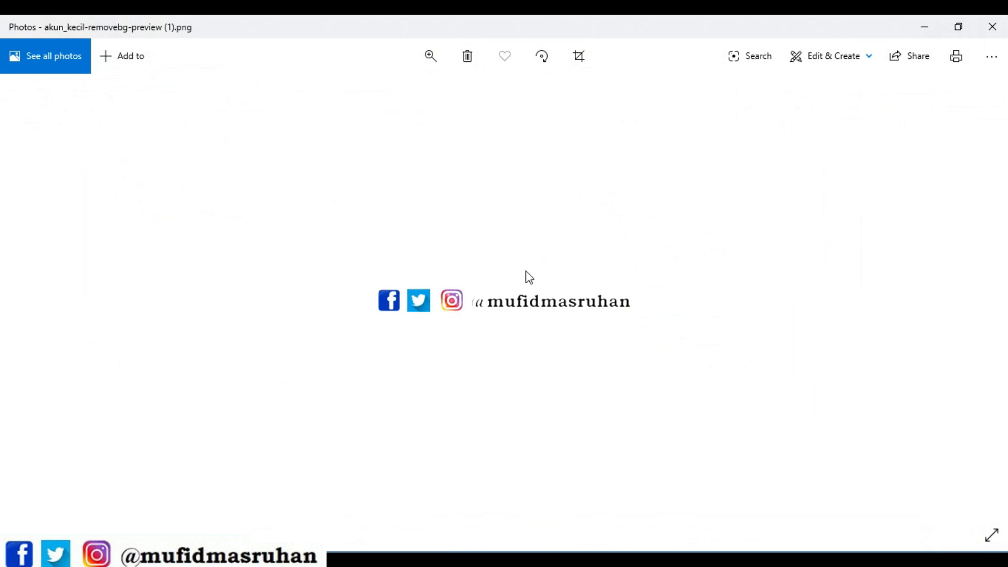
click(991, 22)
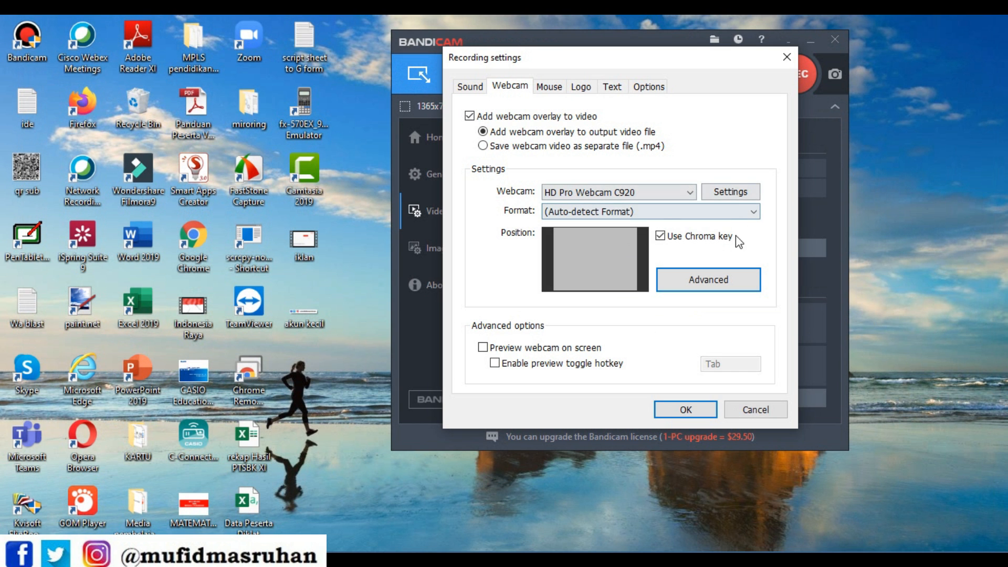
Set the logo overlay image to akun_kecil-removebg-preview from the Downloads folder and save the recording settings
click(612, 87)
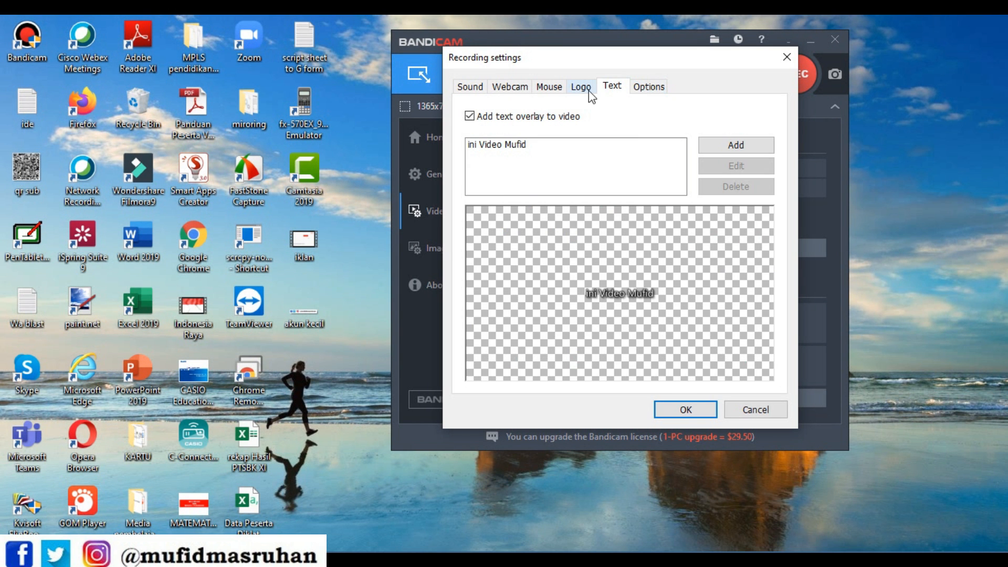
click(581, 86)
click(749, 162)
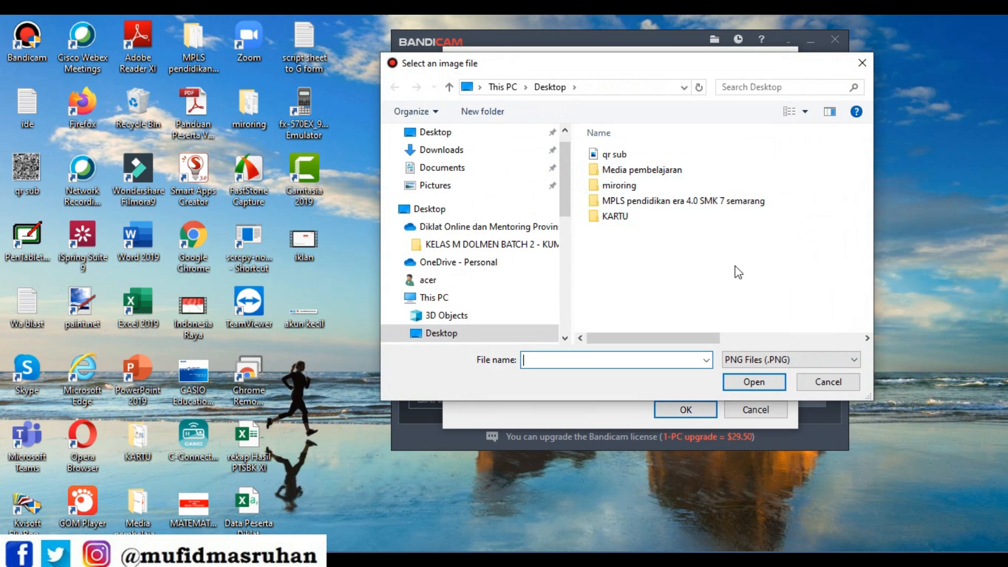
click(441, 150)
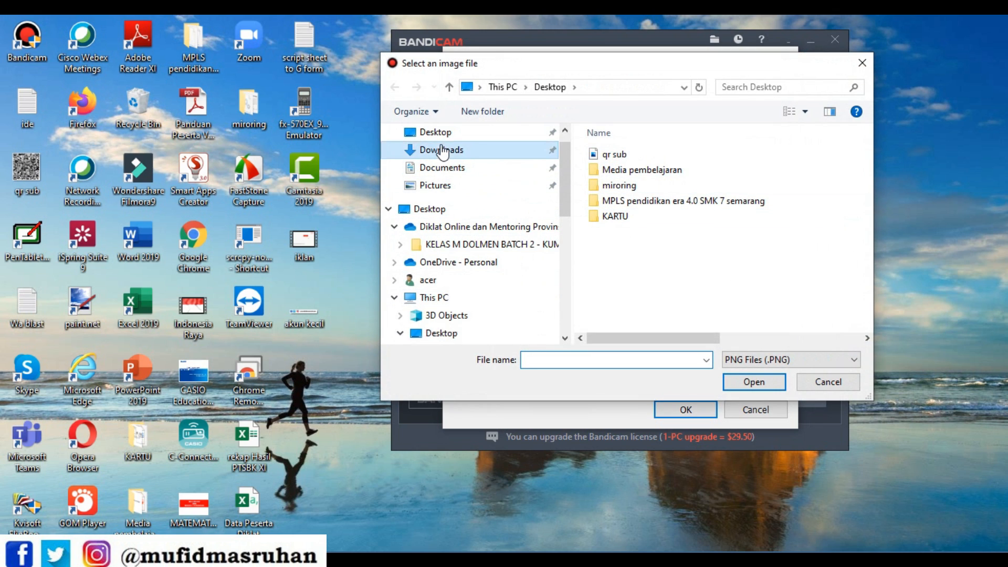
double_click(715, 219)
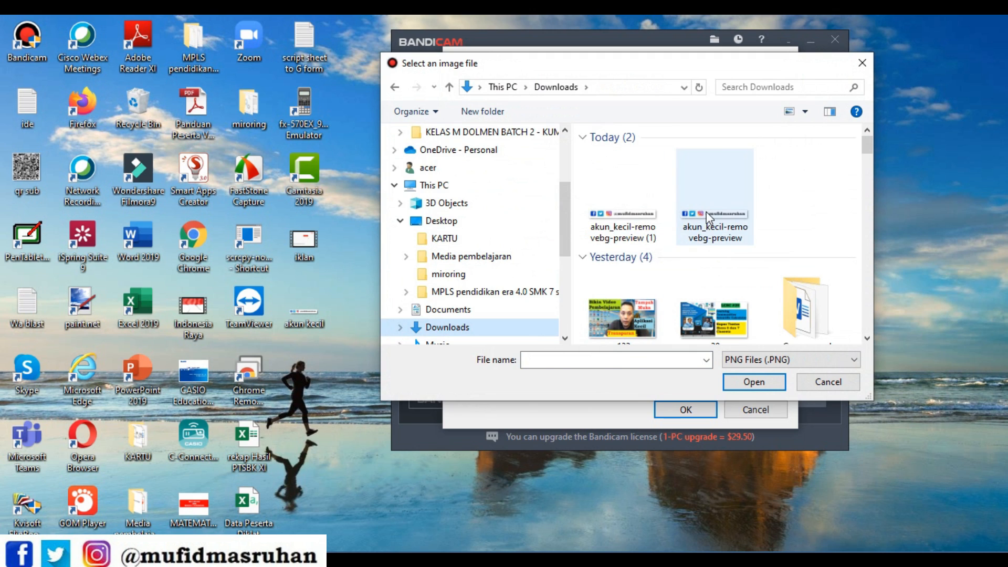
click(685, 412)
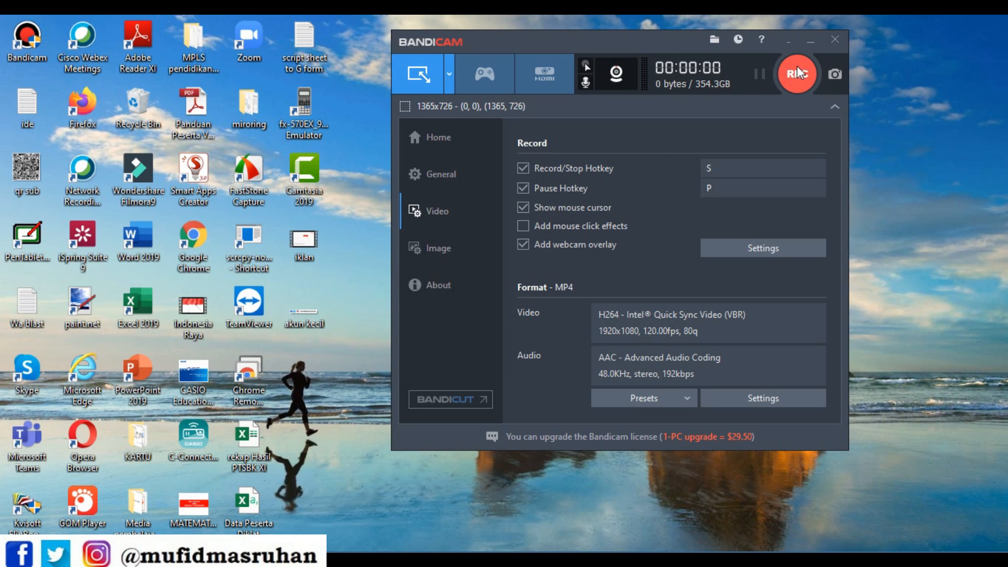
Point out the record/stop and pause hotkey fields, and minimize the Bandicam window
click(742, 175)
click(734, 190)
click(731, 171)
click(903, 198)
click(810, 41)
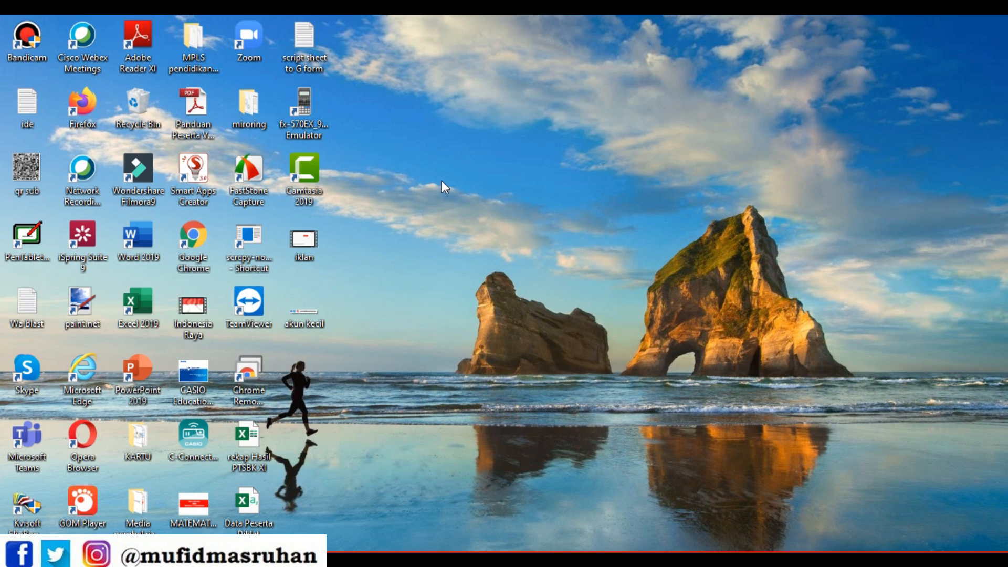
Start Windows Magnifier, bring up the Start menu, and zoom the screen to 200%
key(super+plus)
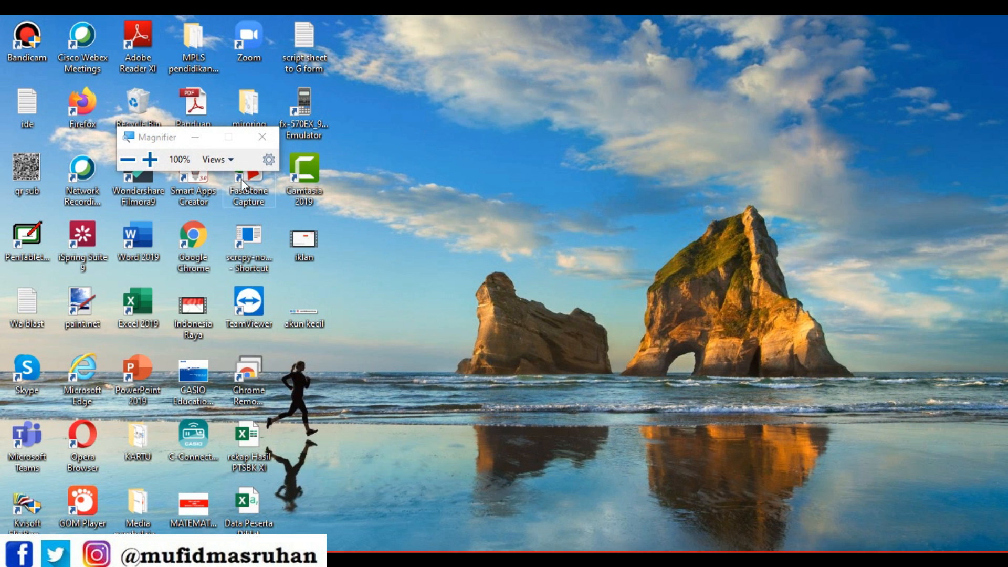
key(super)
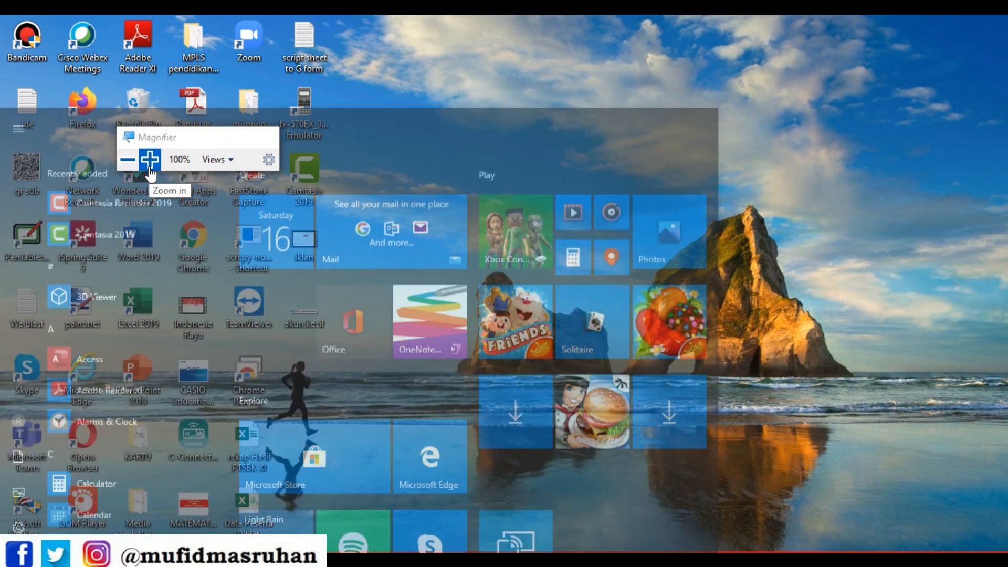
click(152, 161)
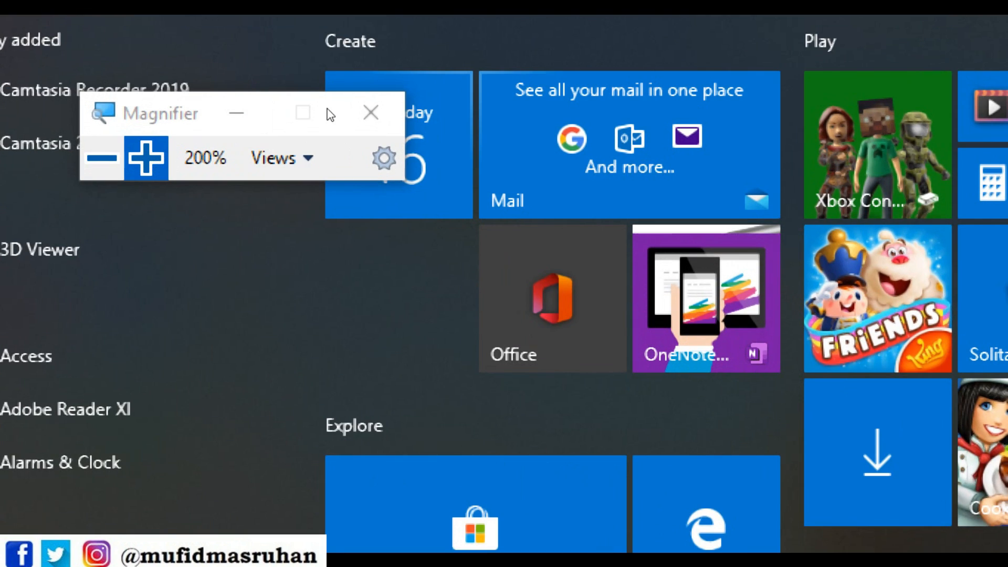
Dismiss the Start menu and magnify the desktop up to 1400% with Magnifier
key(super)
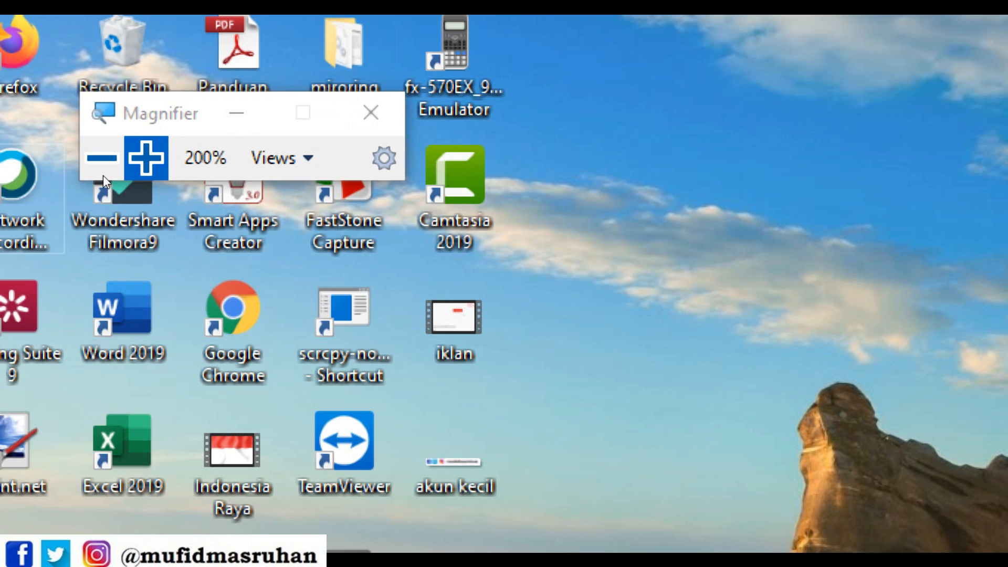
click(143, 164)
click(144, 164)
click(143, 164)
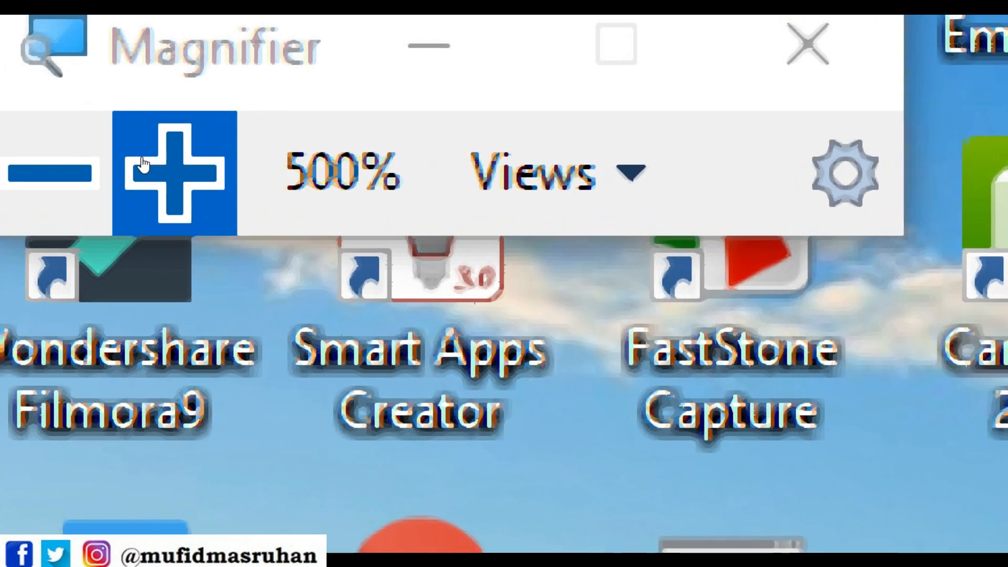
click(143, 164)
click(144, 164)
click(143, 164)
click(143, 164)
click(143, 163)
click(143, 163)
click(143, 164)
click(143, 164)
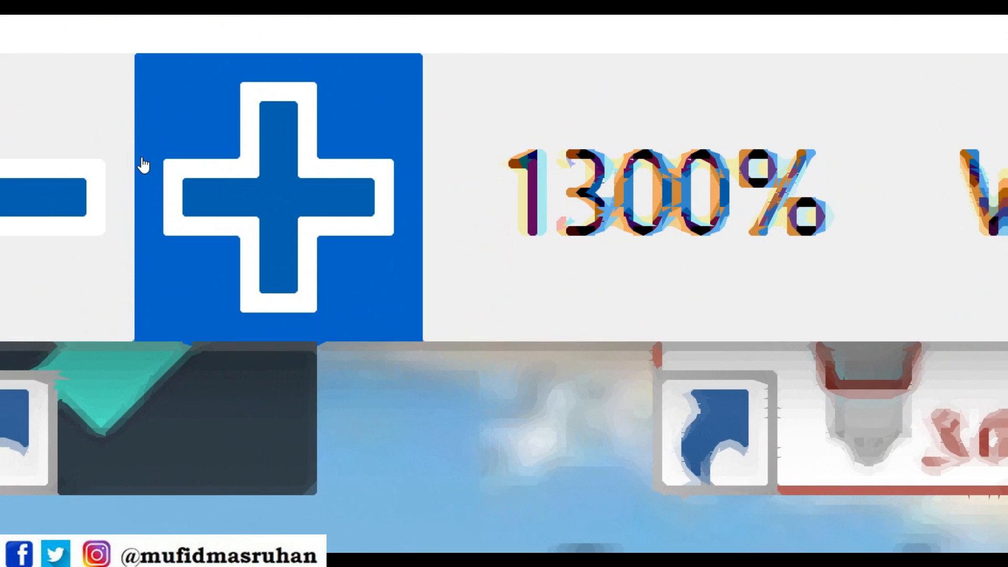
click(143, 164)
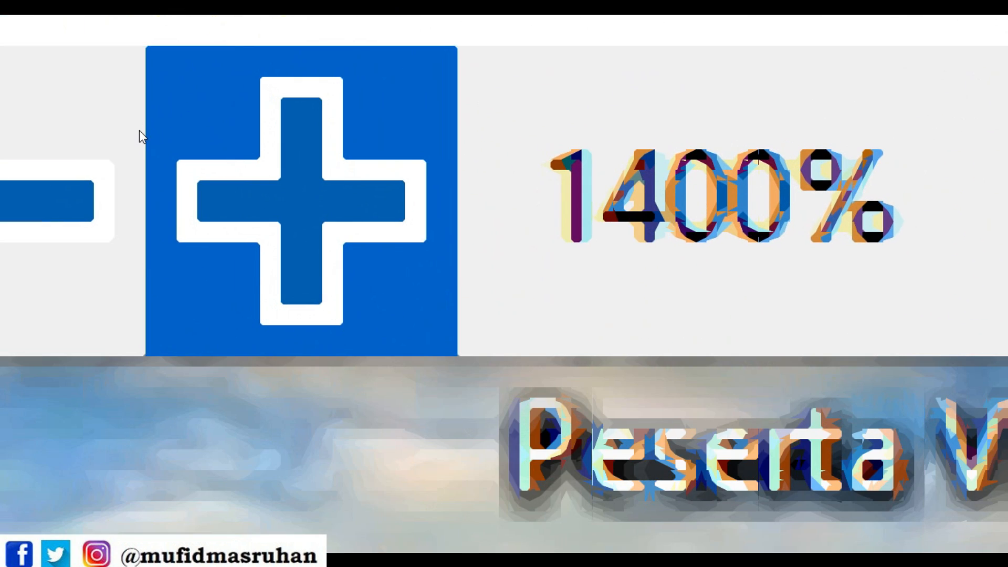
Reduce the magnification back to 100% and close Magnifier
click(137, 128)
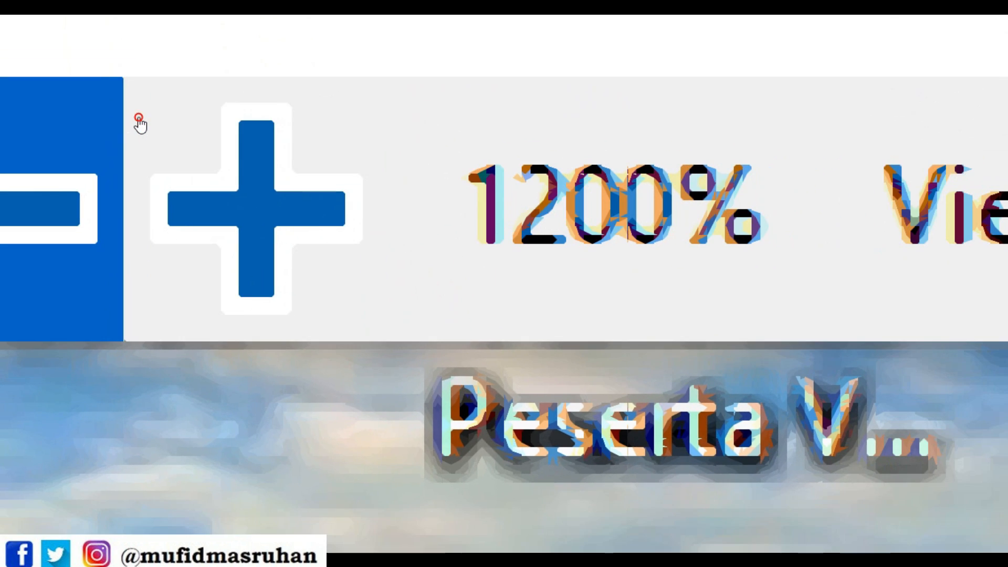
click(138, 126)
click(138, 125)
click(139, 123)
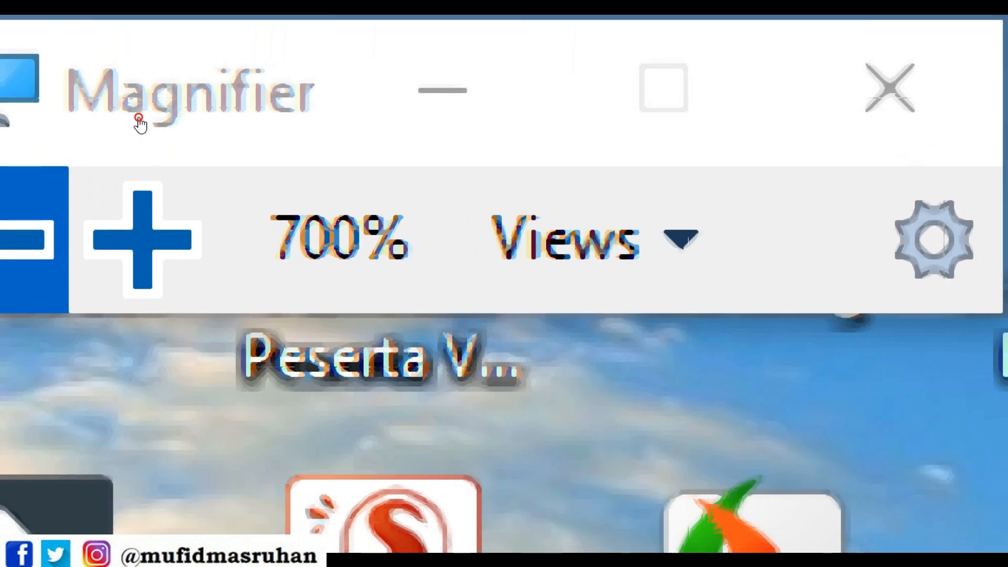
click(139, 124)
click(139, 124)
click(139, 124)
click(139, 123)
click(139, 123)
click(139, 124)
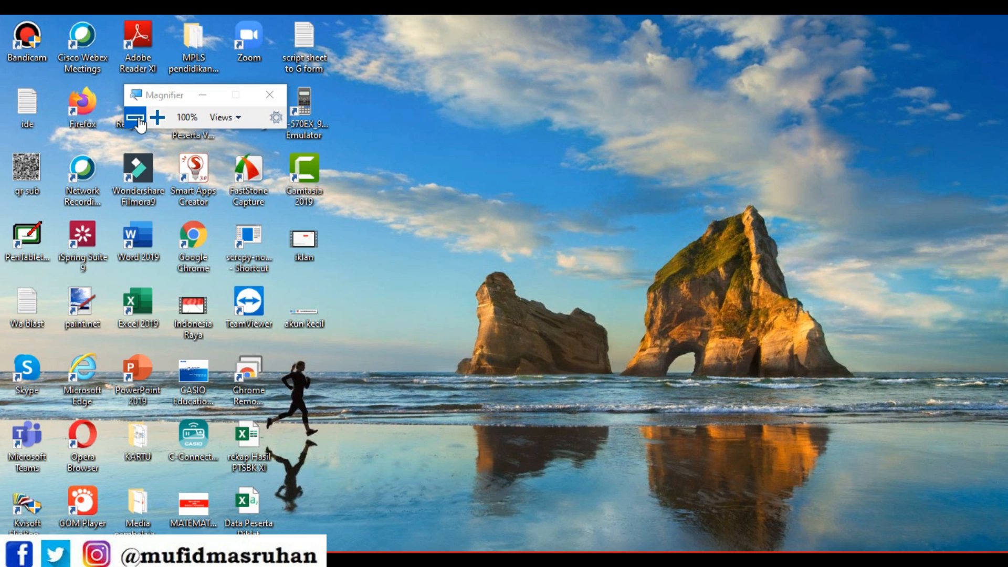
click(269, 97)
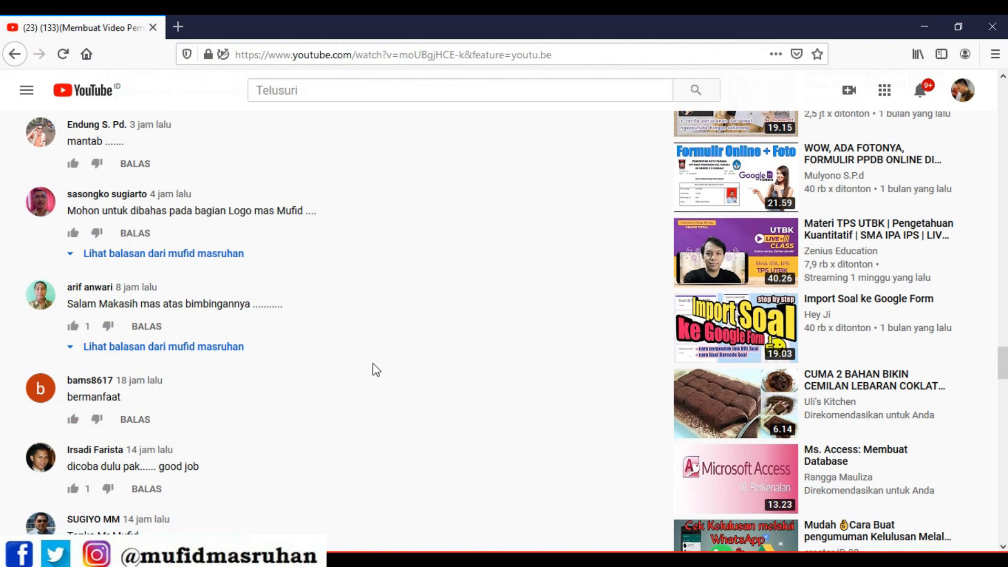
Go to the earlier YouTube comments in Firefox and magnify the screen to 400%, varying the zoom level on the way
scroll(373, 364, up, 1)
scroll(373, 363, up, 2)
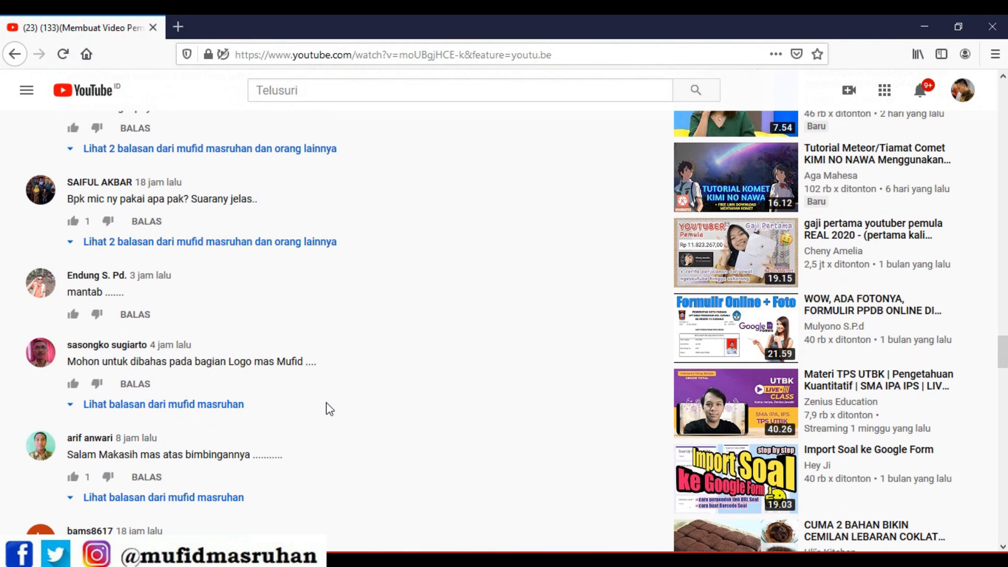
key(super+plus)
key(super+plus)
key(super+plus)
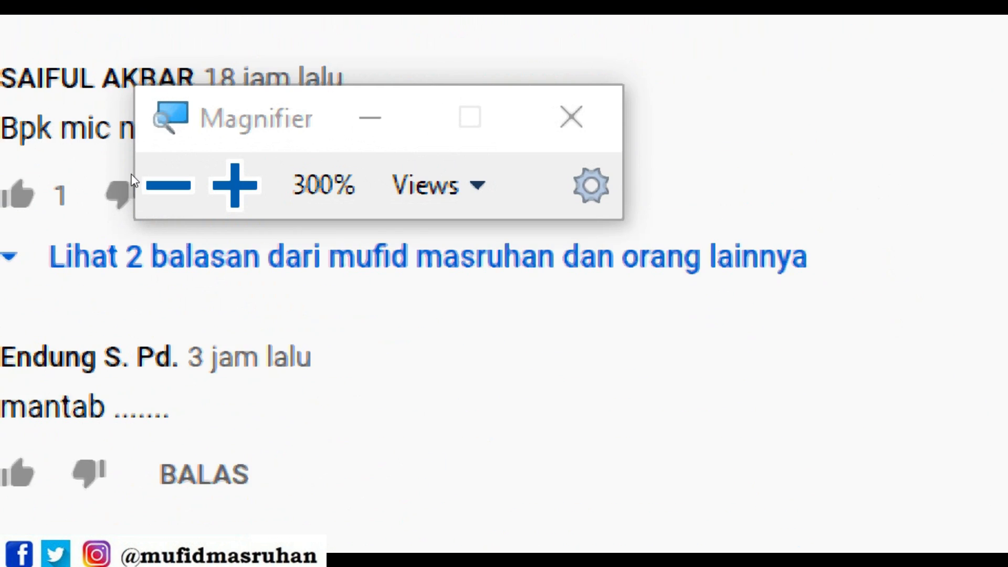
key(super+minus)
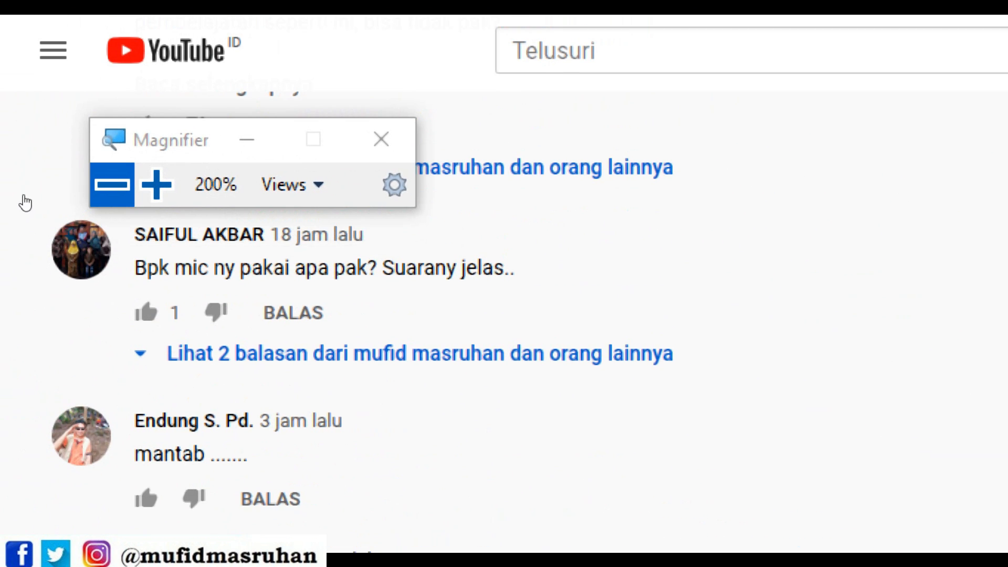
key(super+plus)
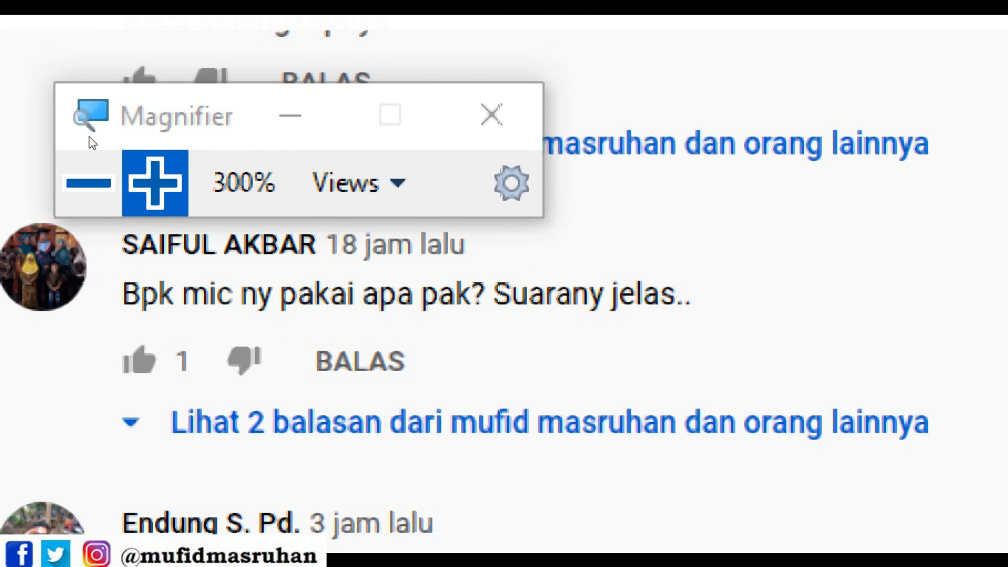
key(super+plus)
Bring the magnification of the comments page back to 100%, zoom in once more to 200%, and close Magnifier
click(82, 162)
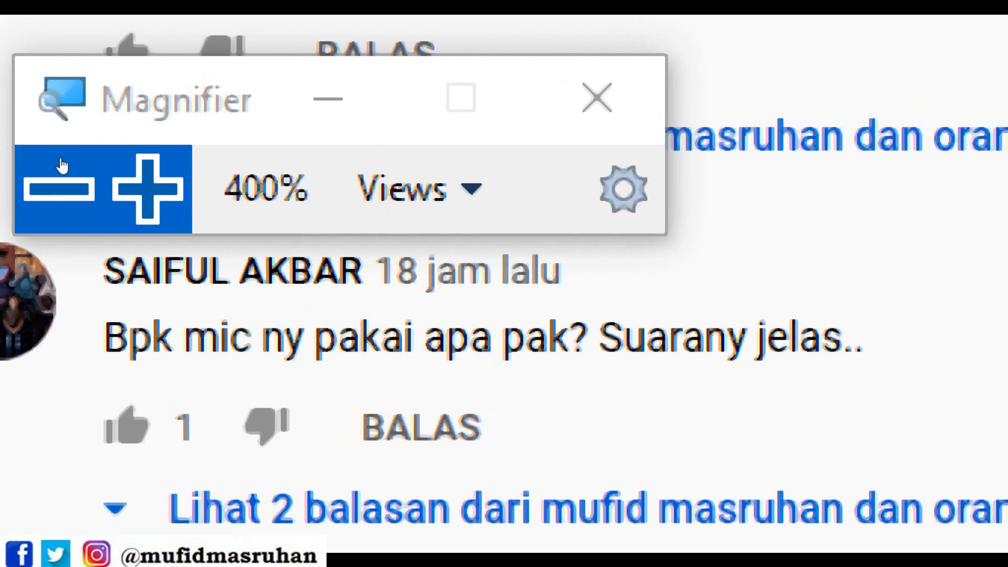
click(61, 165)
click(61, 166)
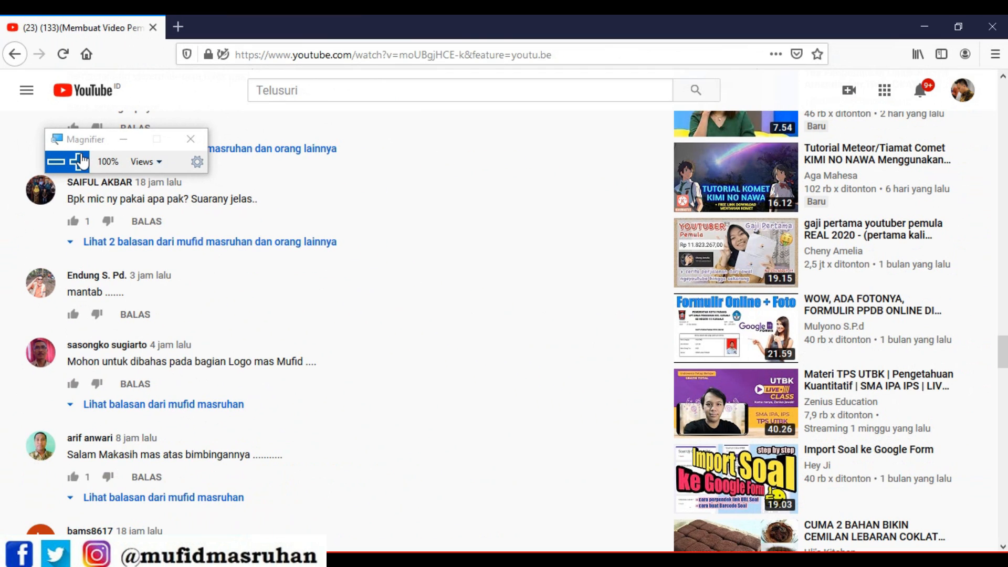
click(81, 161)
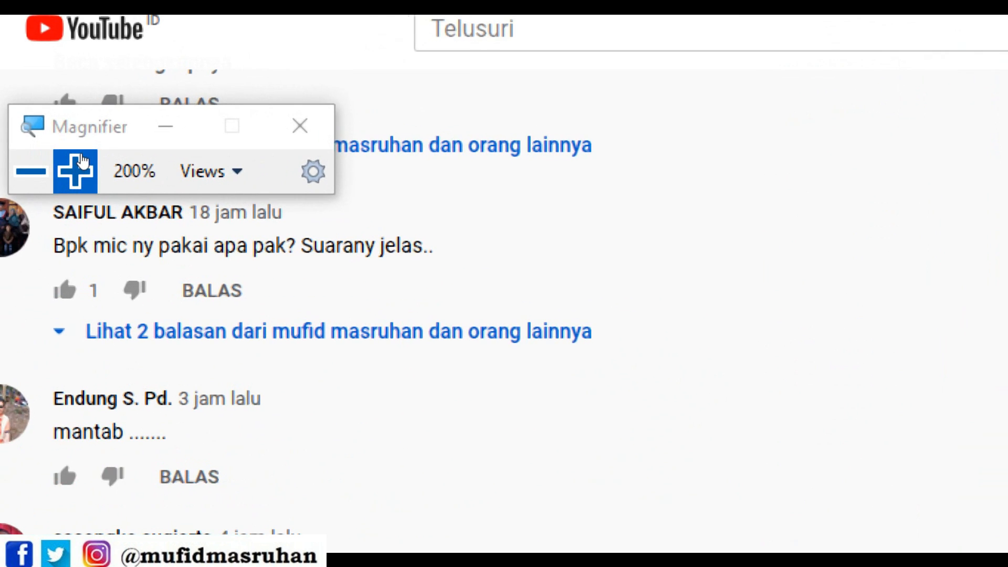
click(193, 138)
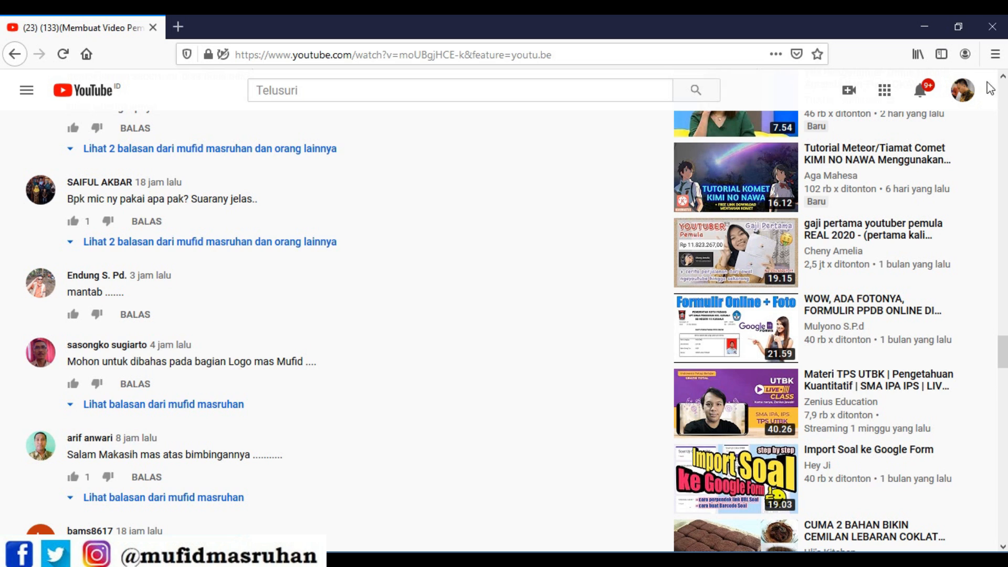
click(925, 27)
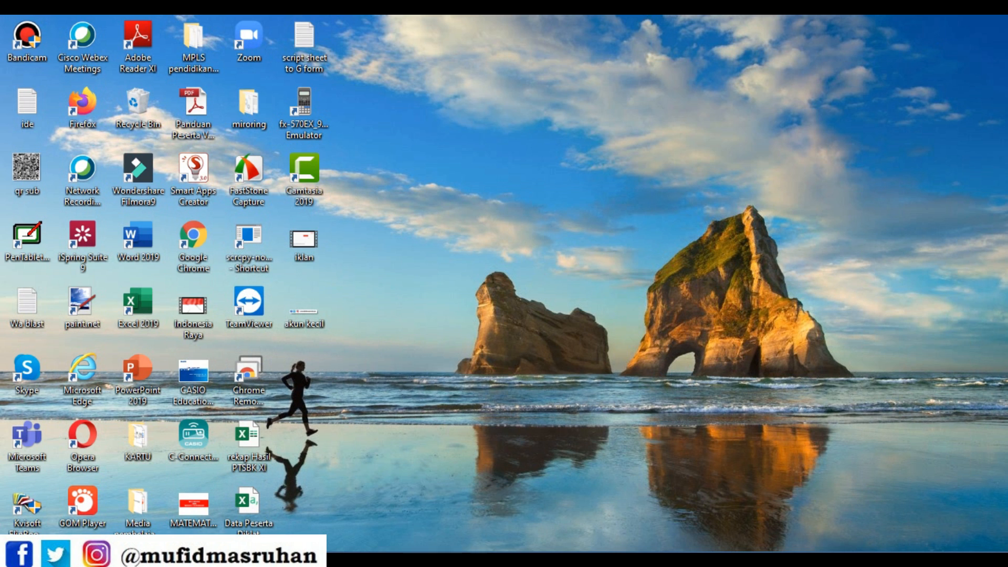
click(593, 561)
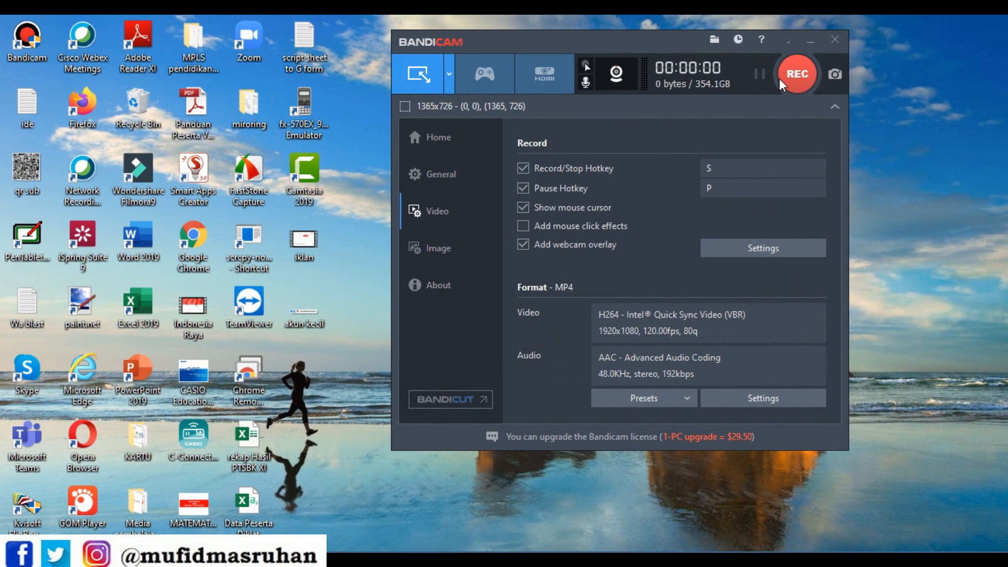
click(713, 41)
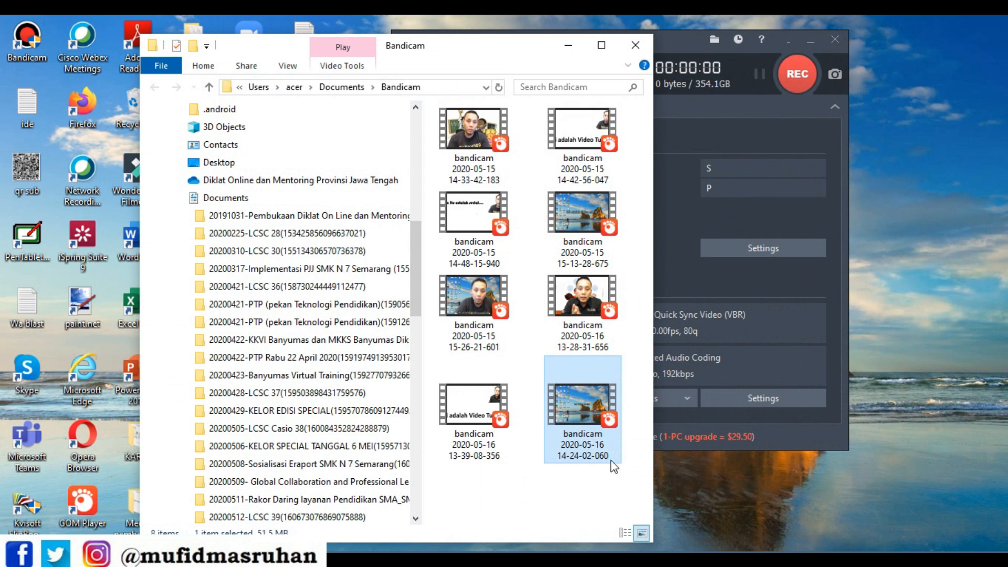
double_click(574, 396)
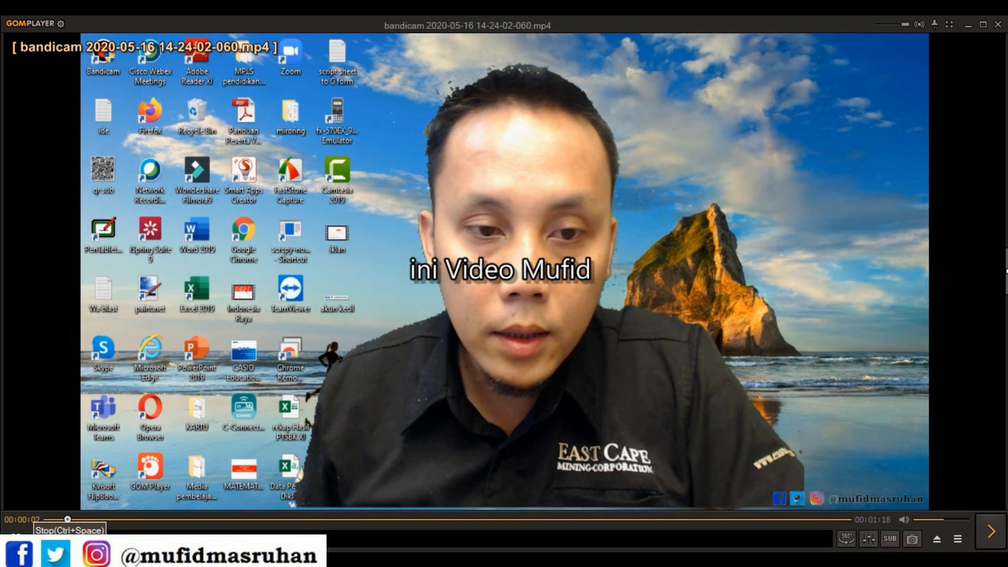
Pause the recording, play a brief moment of it, and minimize the player and the output folder
click(17, 539)
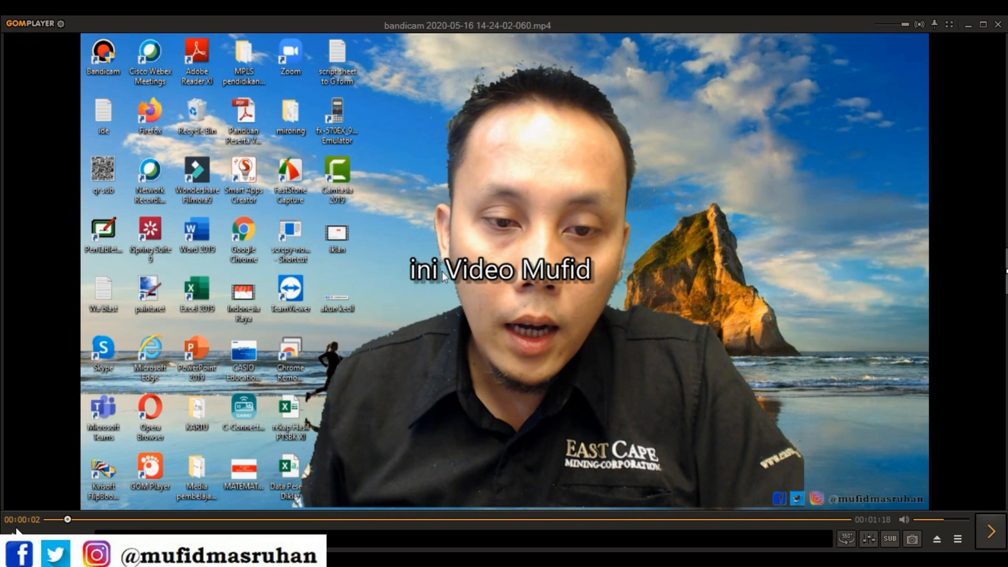
key(space)
key(space)
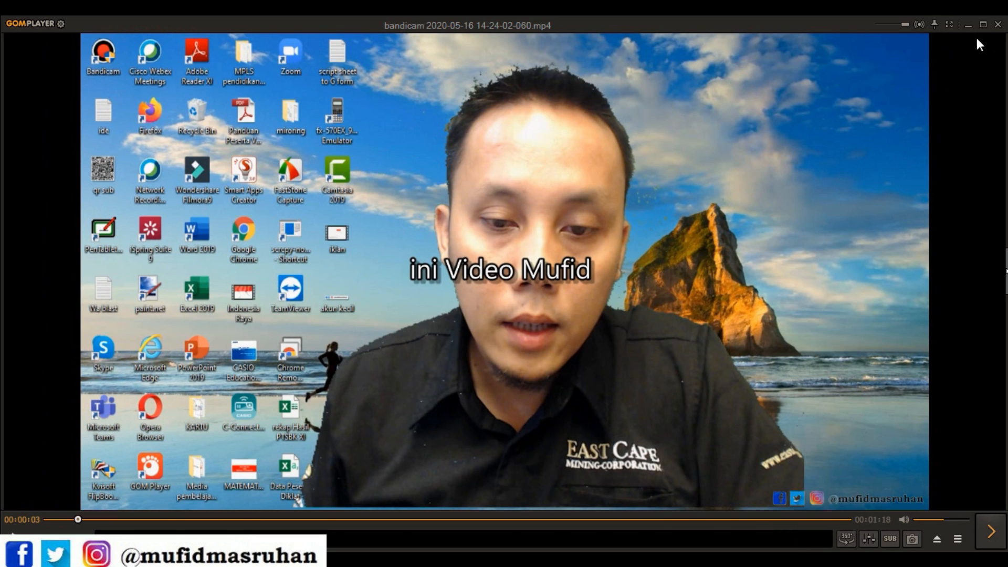
click(965, 29)
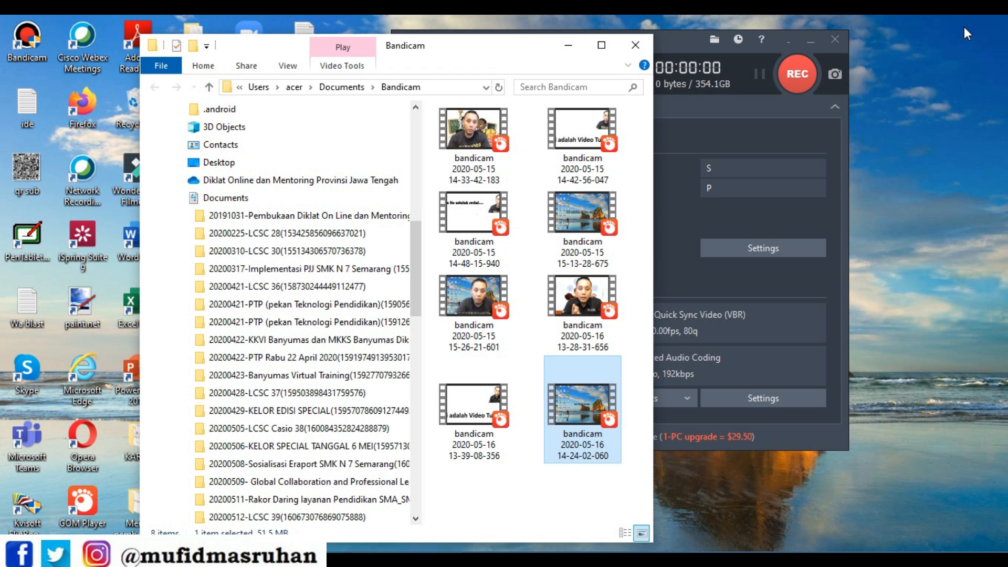
click(578, 43)
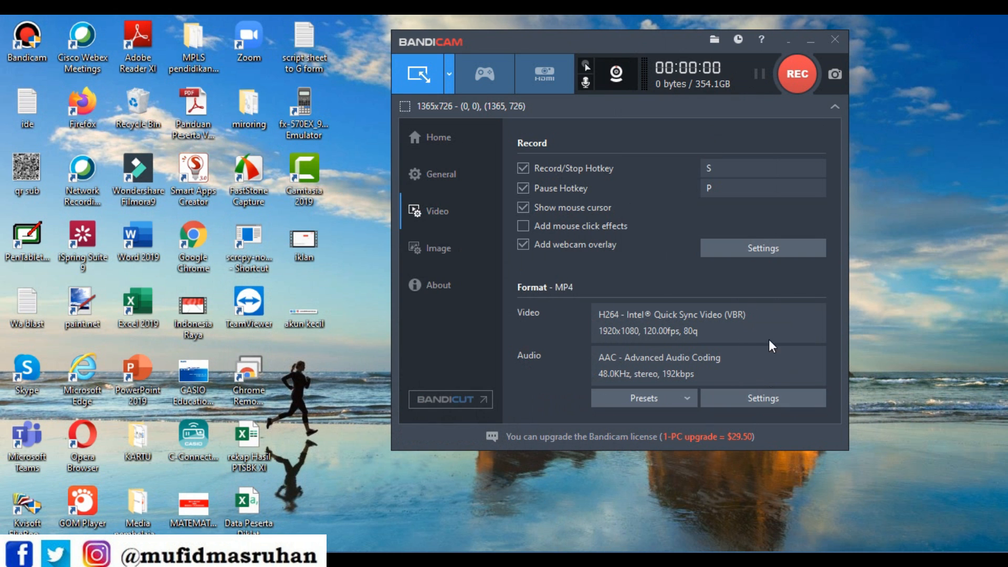
Review the logo overlay's opacity and position options in the recording settings, keeping 100% opacity and the lower-right position, and confirm
click(764, 252)
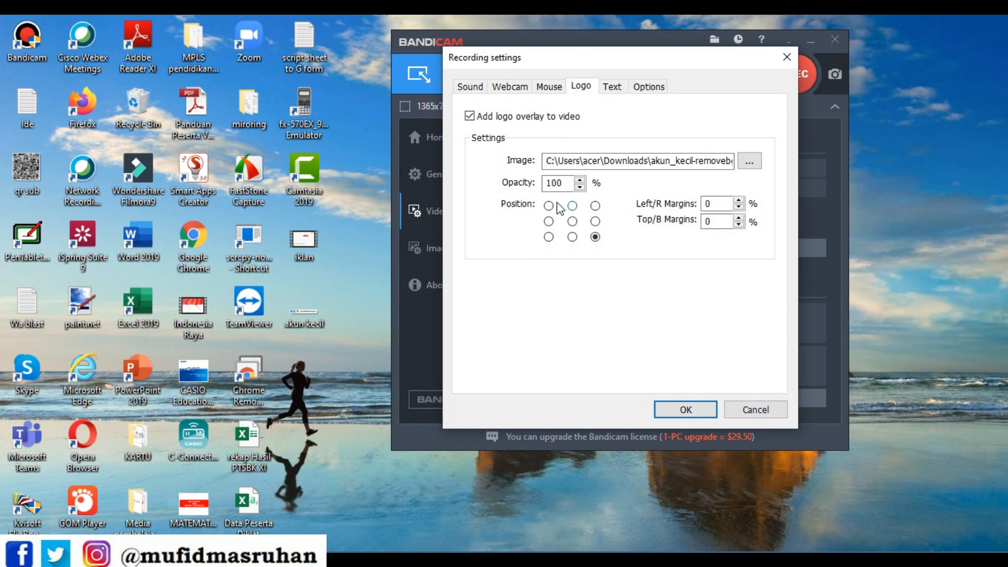
click(582, 184)
click(564, 186)
click(573, 238)
click(549, 237)
click(549, 221)
click(573, 221)
click(595, 205)
click(595, 237)
click(674, 410)
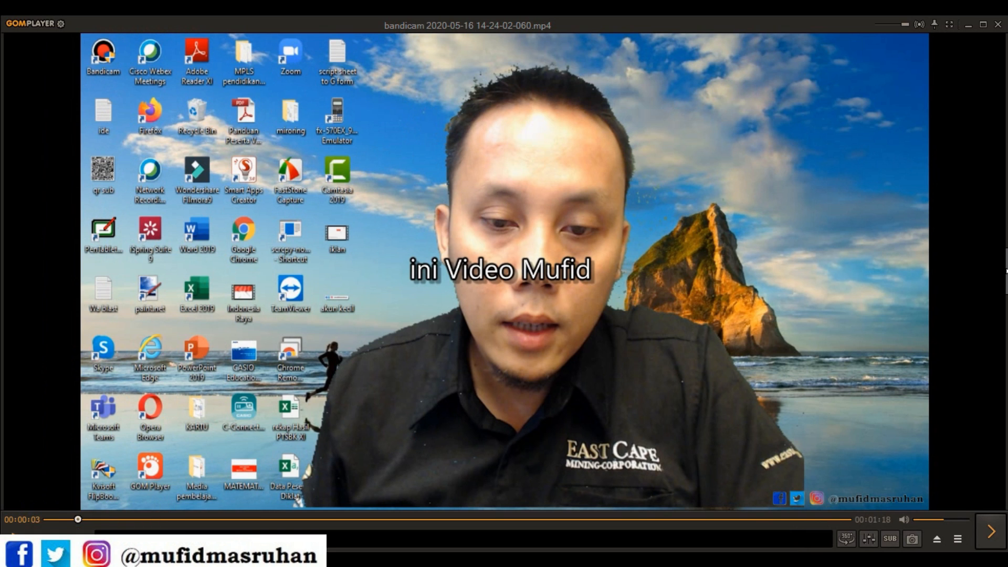
Resume the recording in GOM Player, skip through the magnified parts to about 1:10, and pause it
click(14, 539)
click(170, 520)
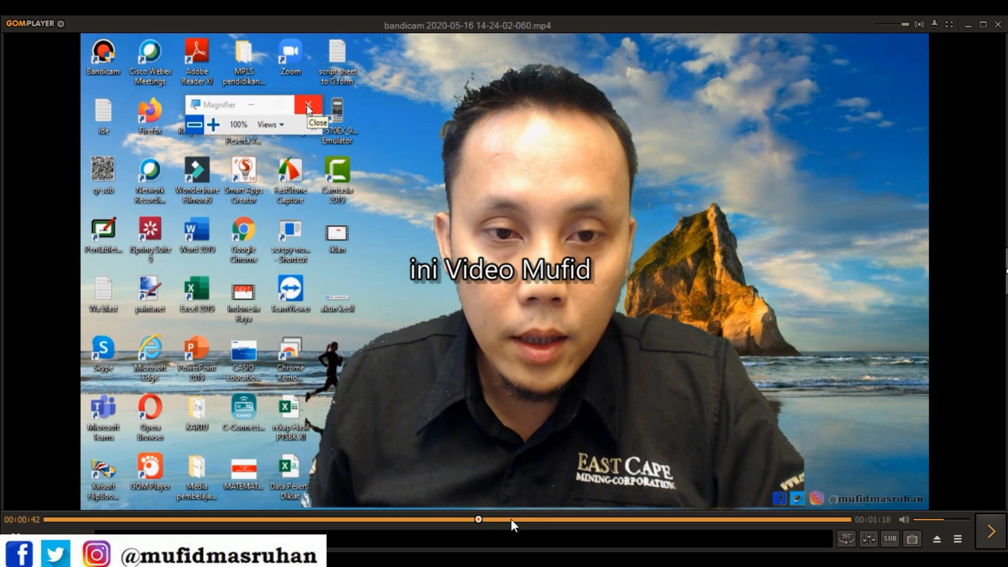
key(Right)
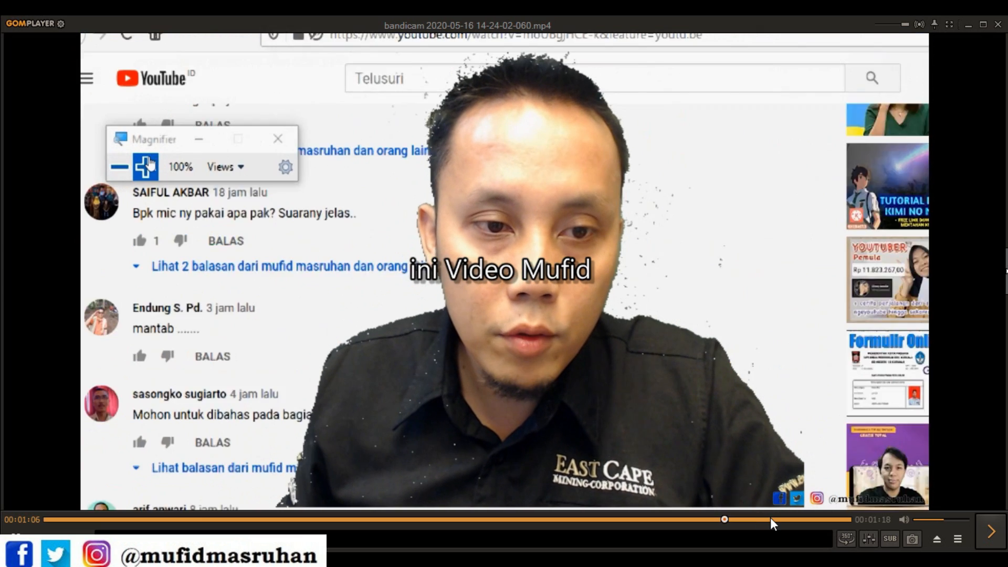
click(768, 519)
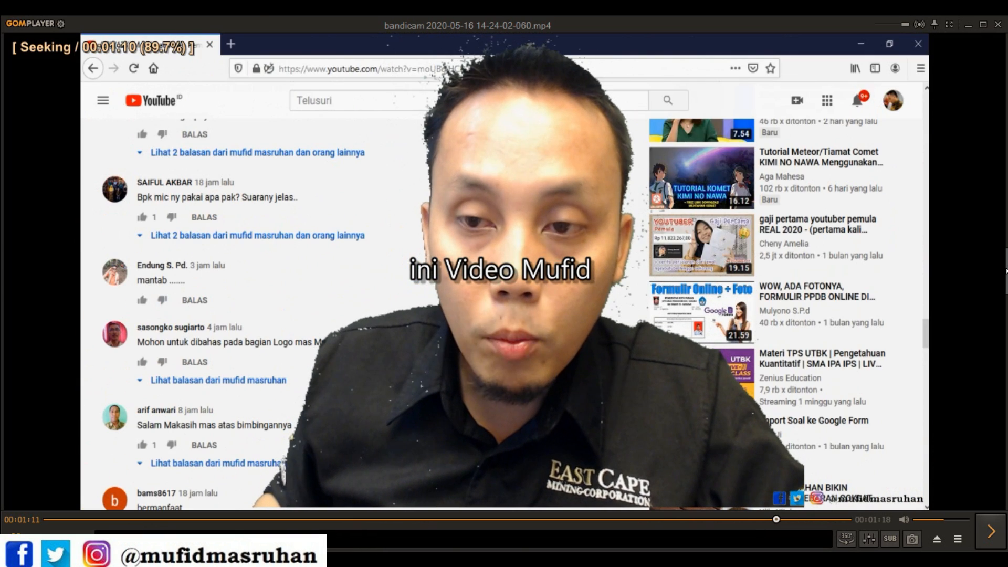
click(768, 173)
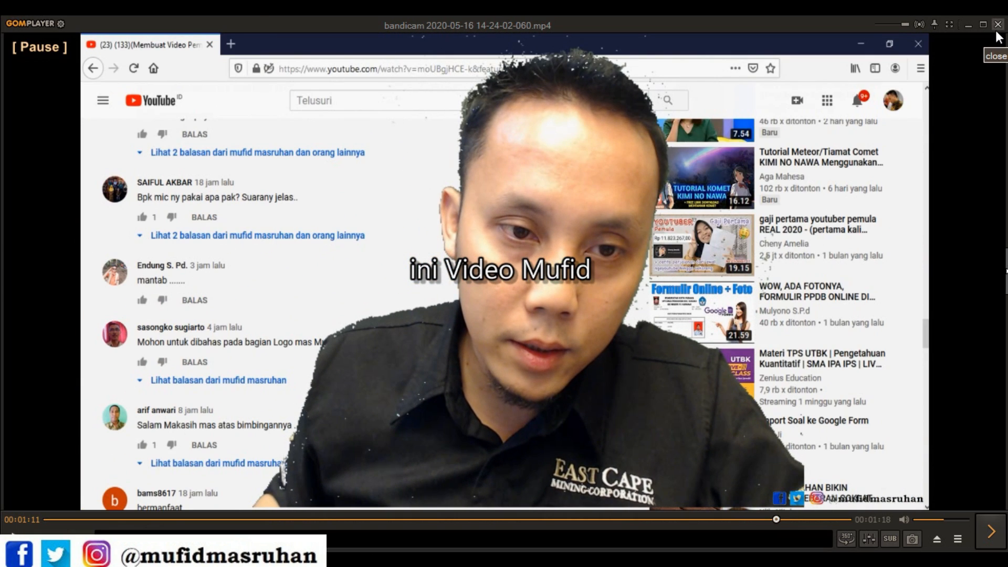